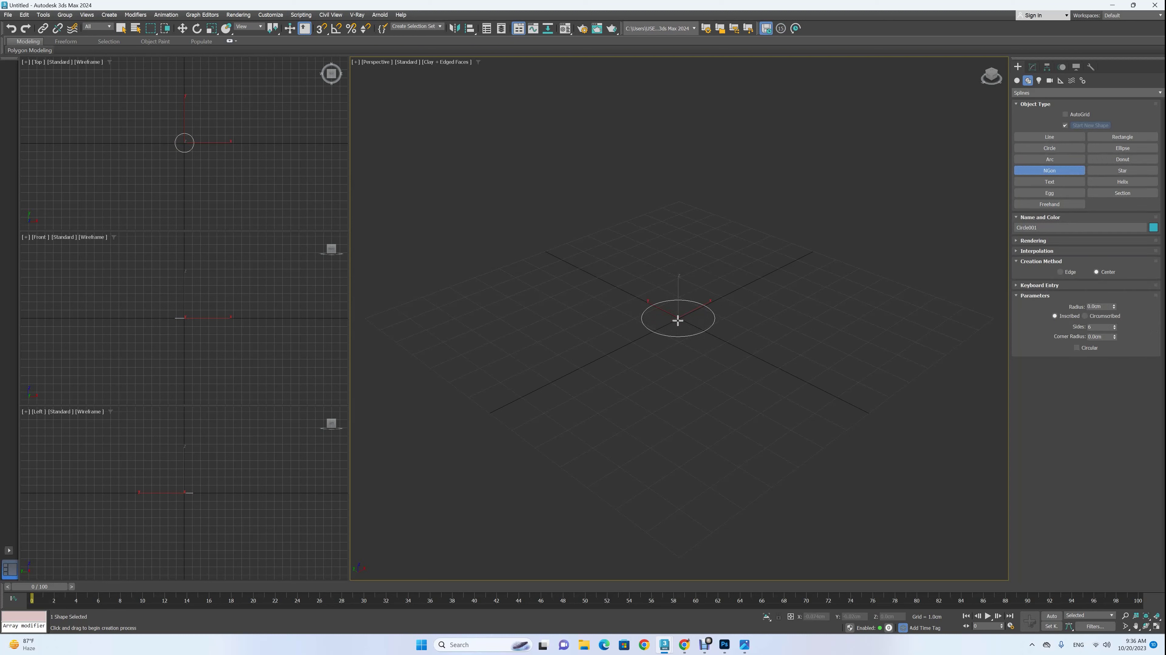
# Draw a six-sided NGon hexagon centred on the origin, surrounding the existing circle.
pyautogui.moveTo(678, 317); pyautogui.dragTo(676, 345)
pyautogui.rightClick(692, 315)
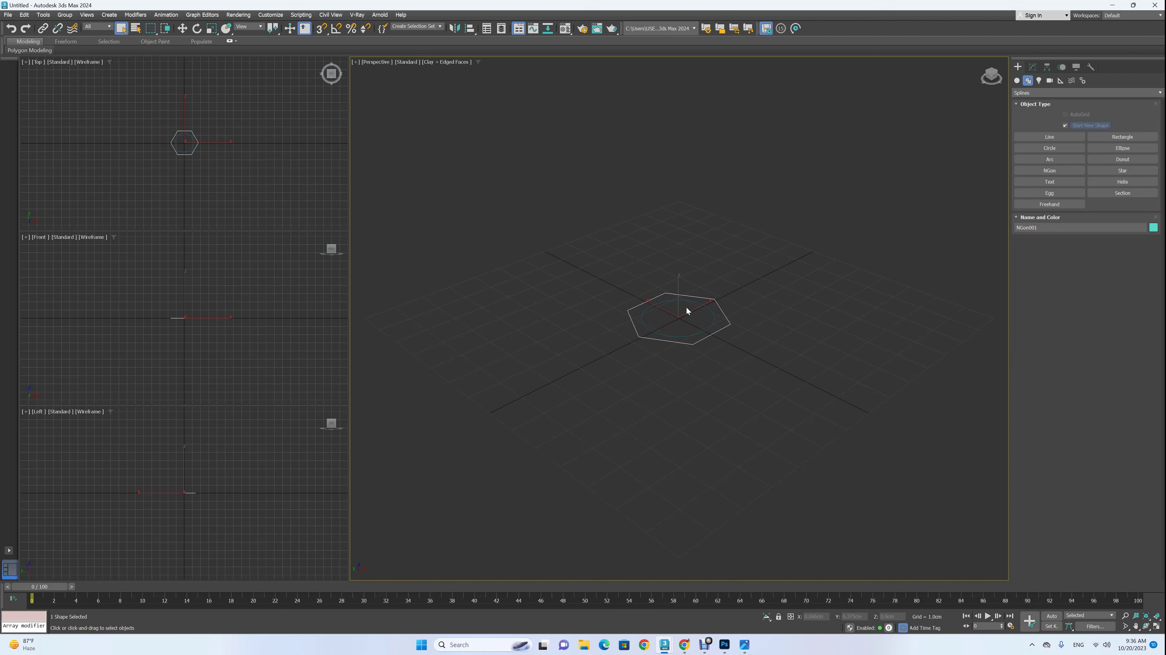
pyautogui.scroll(5, 686, 310)
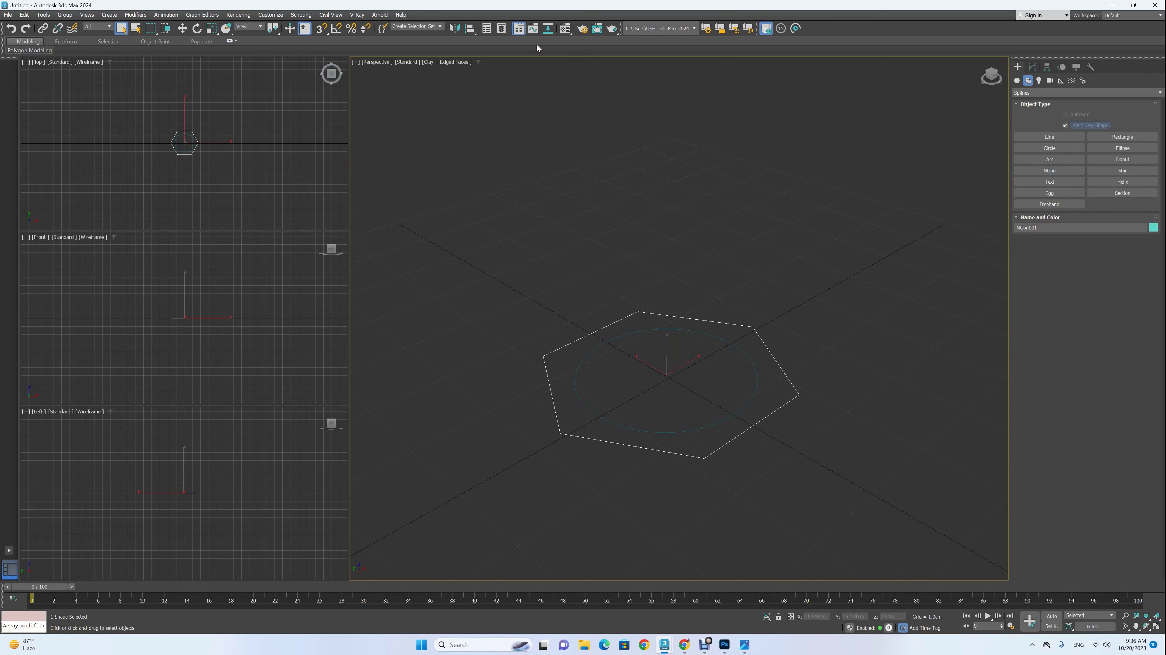
# Align the hexagon and circle centre-to-centre on X/Y so they are concentric.
pyautogui.click(469, 28)
pyautogui.click(746, 358)
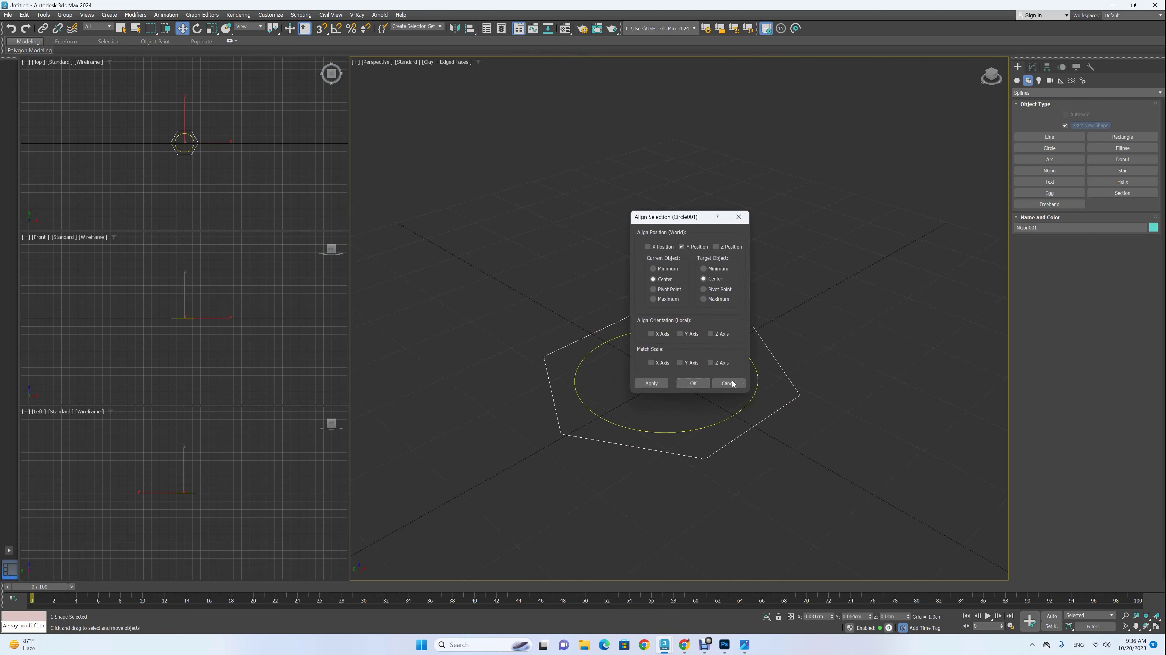
pyautogui.click(692, 383)
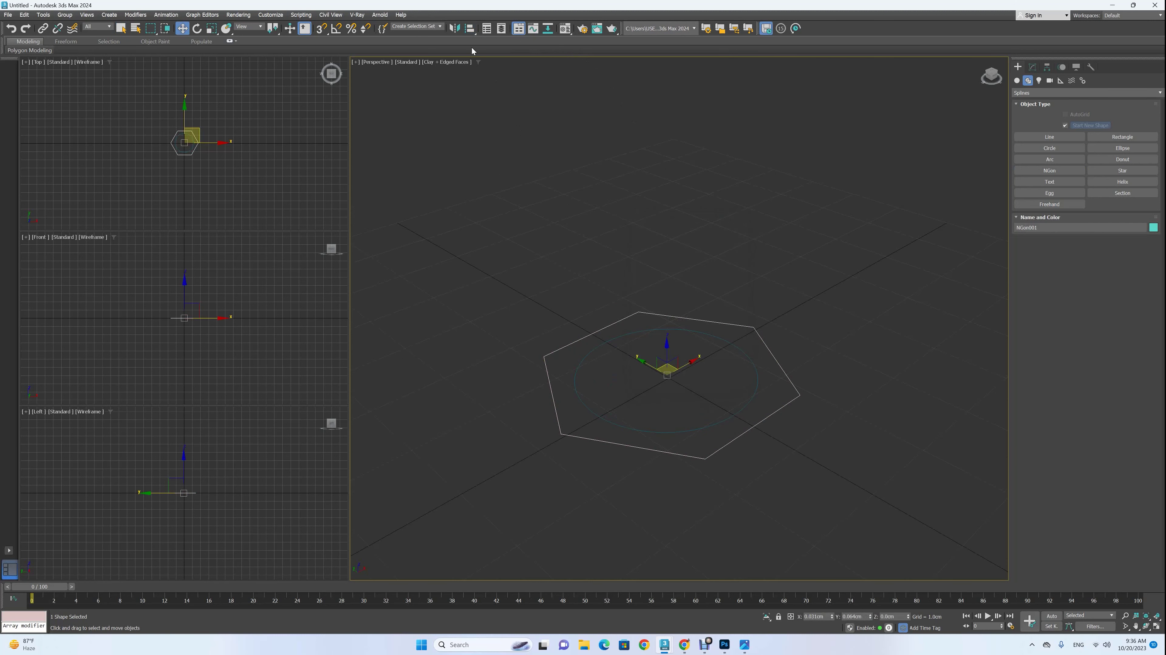
pyautogui.click(469, 28)
pyautogui.click(748, 360)
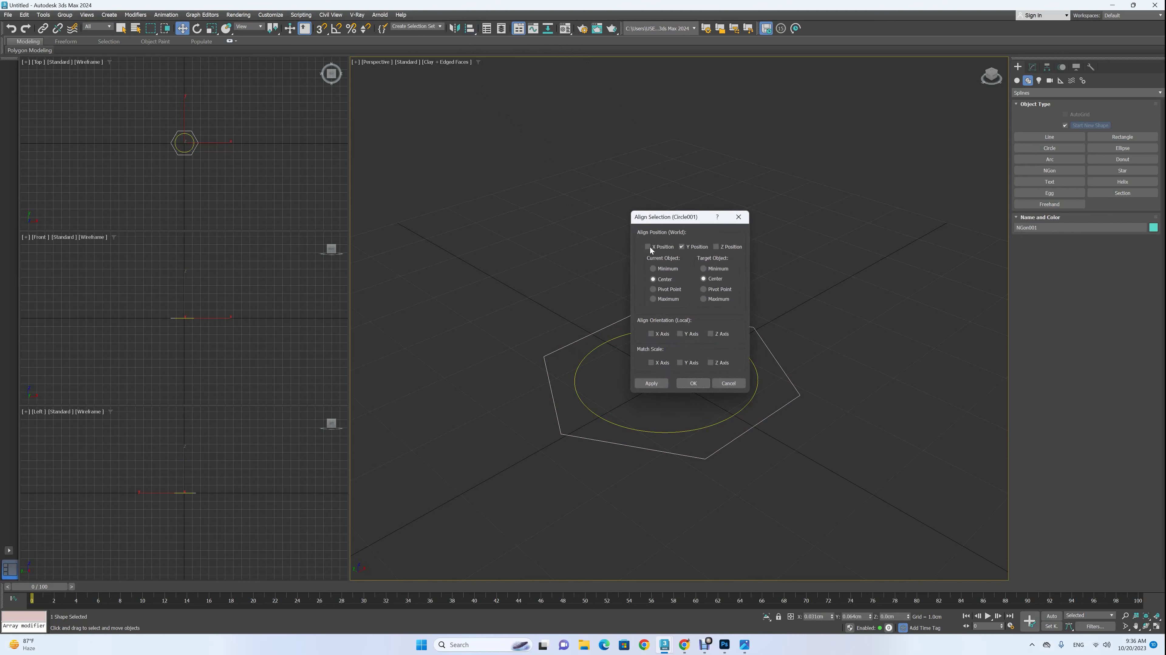
pyautogui.click(693, 383)
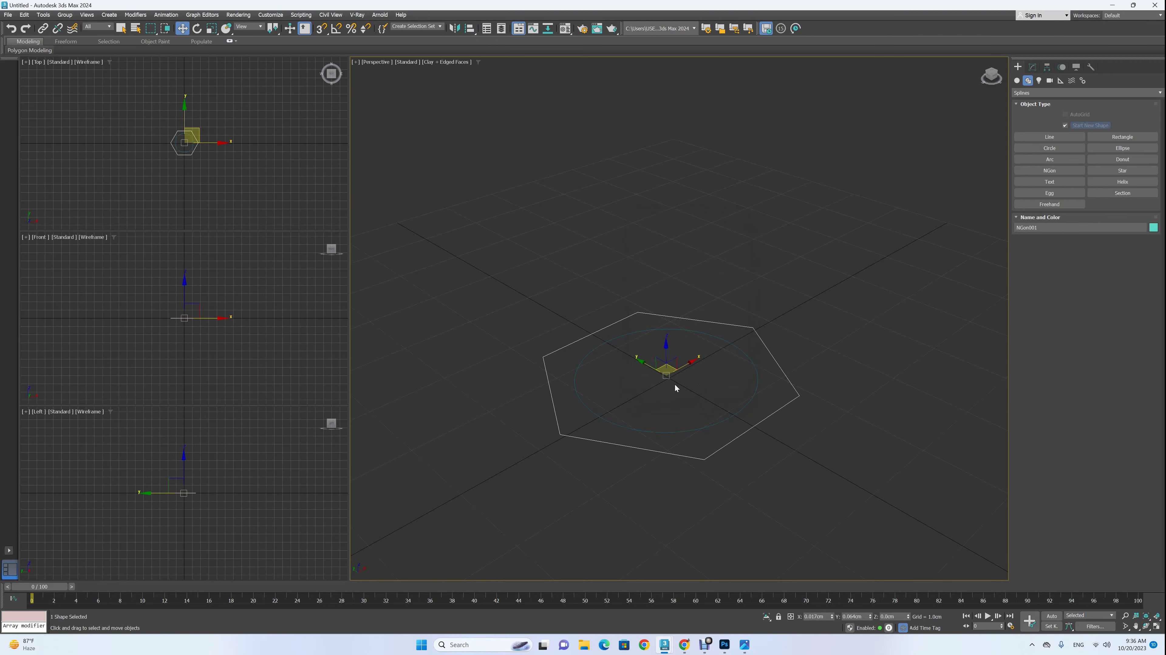
pyautogui.moveTo(742, 366); pyautogui.dragTo(668, 375, button='middle')
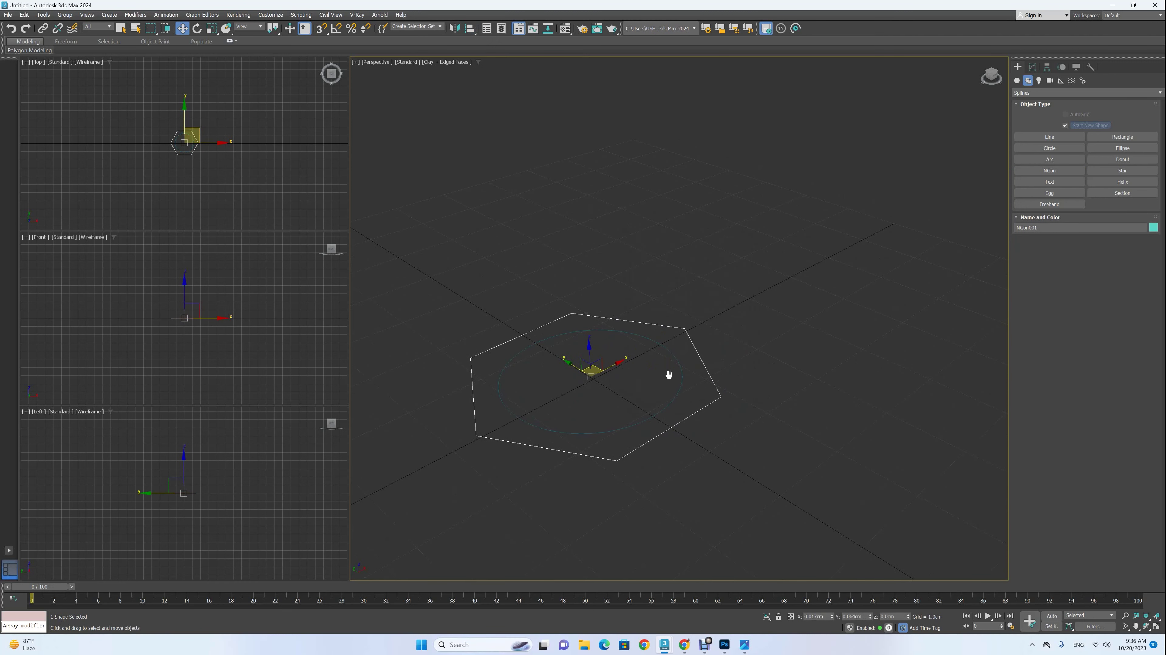
# Draw a vertical two-point Line in the Front view beside the shapes.
pyautogui.click(1049, 137)
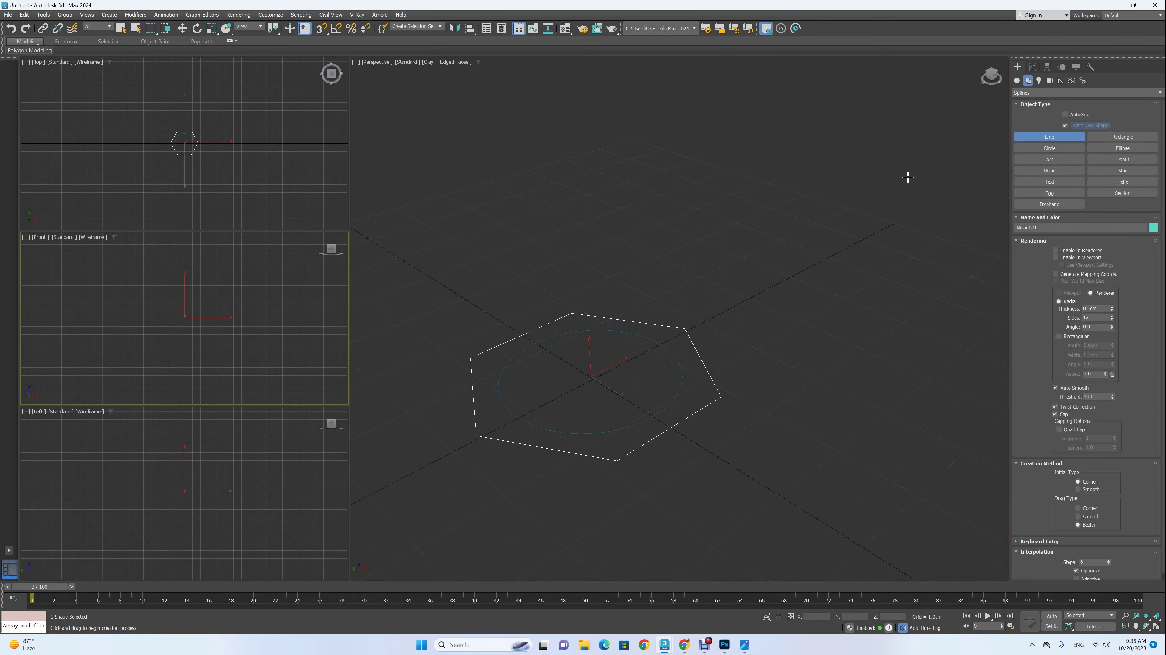
pyautogui.click(248, 317)
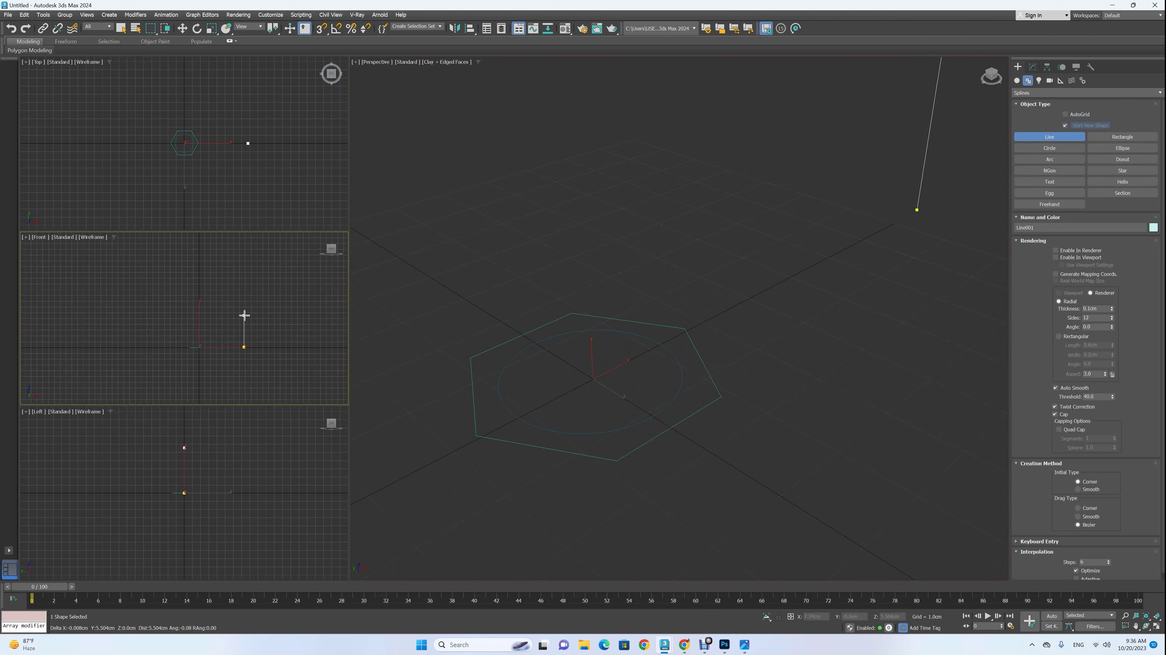
pyautogui.scroll(-1, 245, 315)
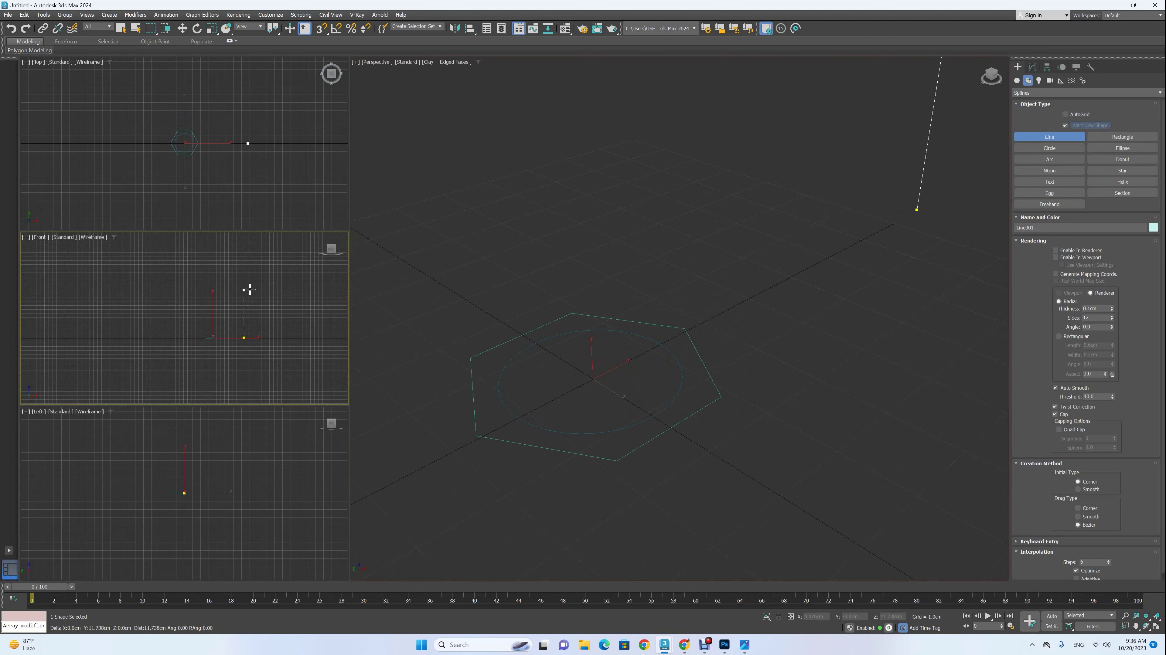
pyautogui.scroll(-2, 244, 248)
pyautogui.click(240, 251)
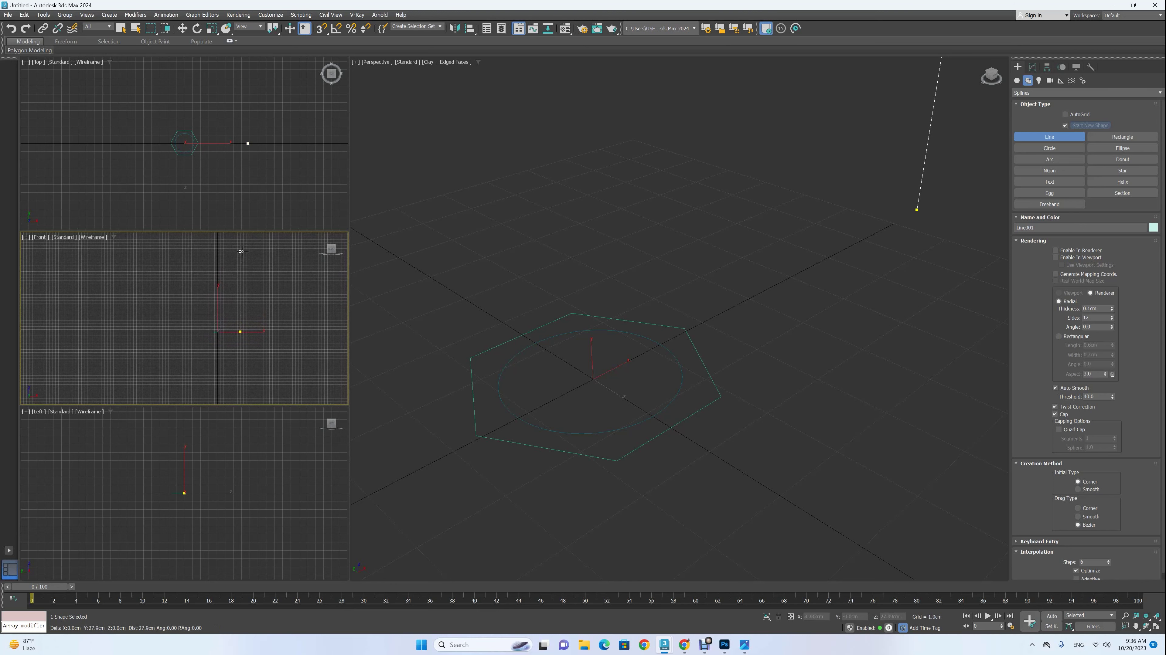
pyautogui.rightClick(256, 290)
pyautogui.scroll(-3, 792, 299)
pyautogui.moveTo(792, 301); pyautogui.dragTo(710, 420, button='middle')
pyautogui.scroll(-4, 739, 363)
pyautogui.scroll(-2, 738, 364)
pyautogui.scroll(-2, 742, 359)
pyautogui.scroll(2, 734, 369)
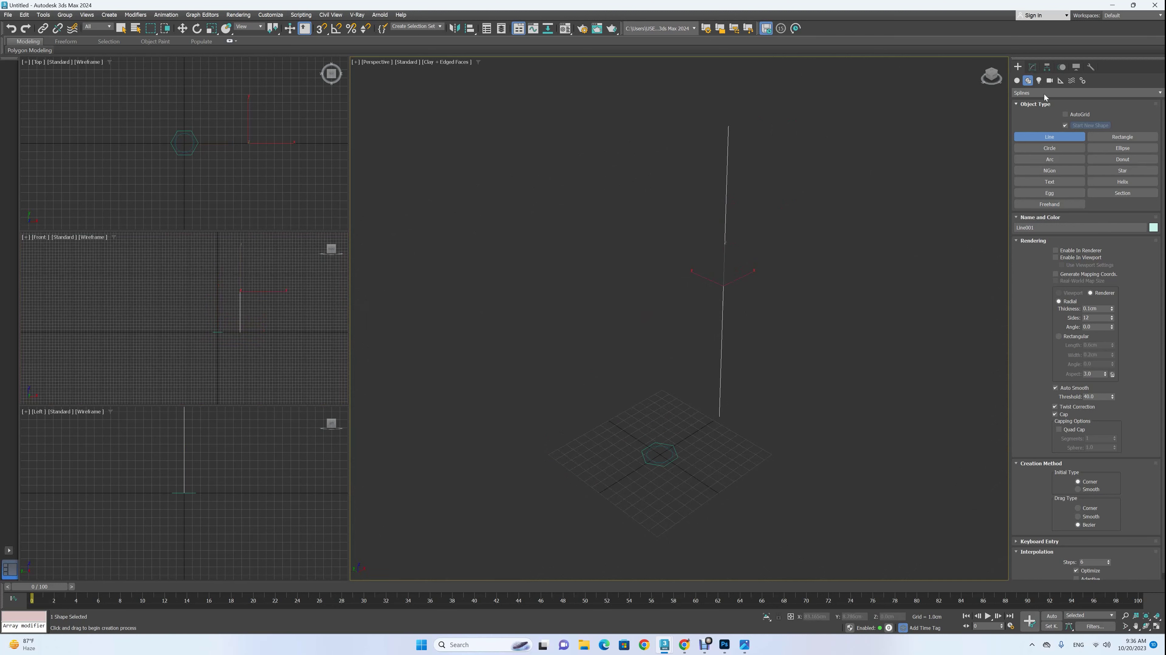
# Lower the line's top vertex to shorten it, then shift the line slightly along X.
pyautogui.click(1032, 67)
pyautogui.press('w')
pyautogui.press('1')
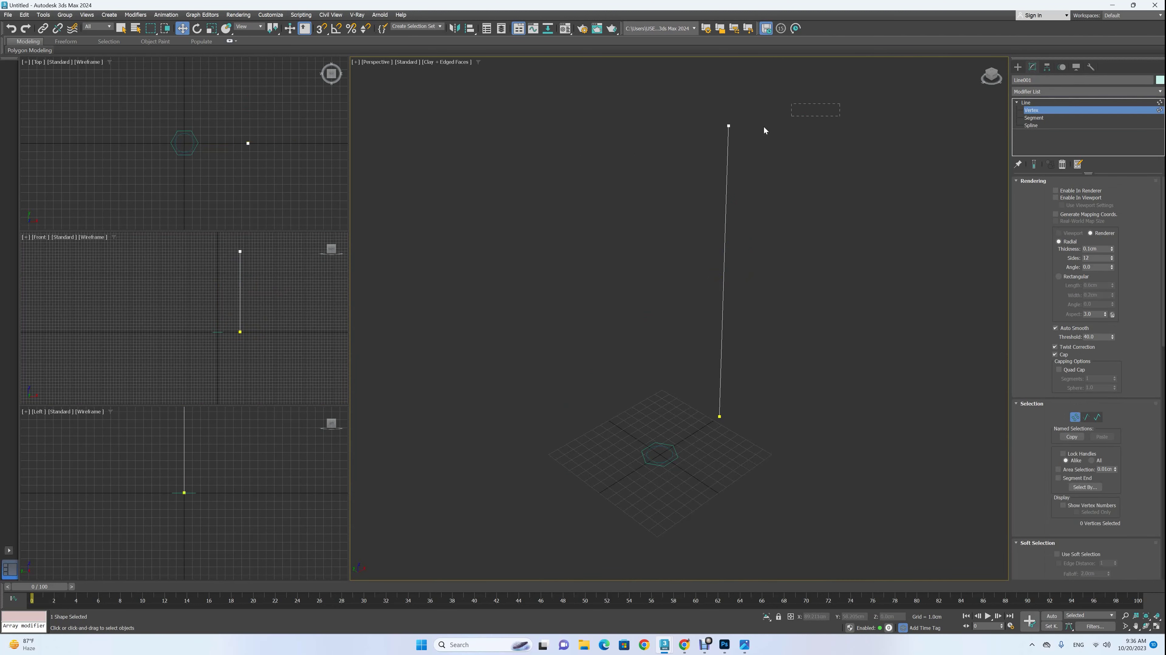
pyautogui.moveTo(764, 128); pyautogui.dragTo(691, 145)
pyautogui.moveTo(730, 96); pyautogui.dragTo(719, 186)
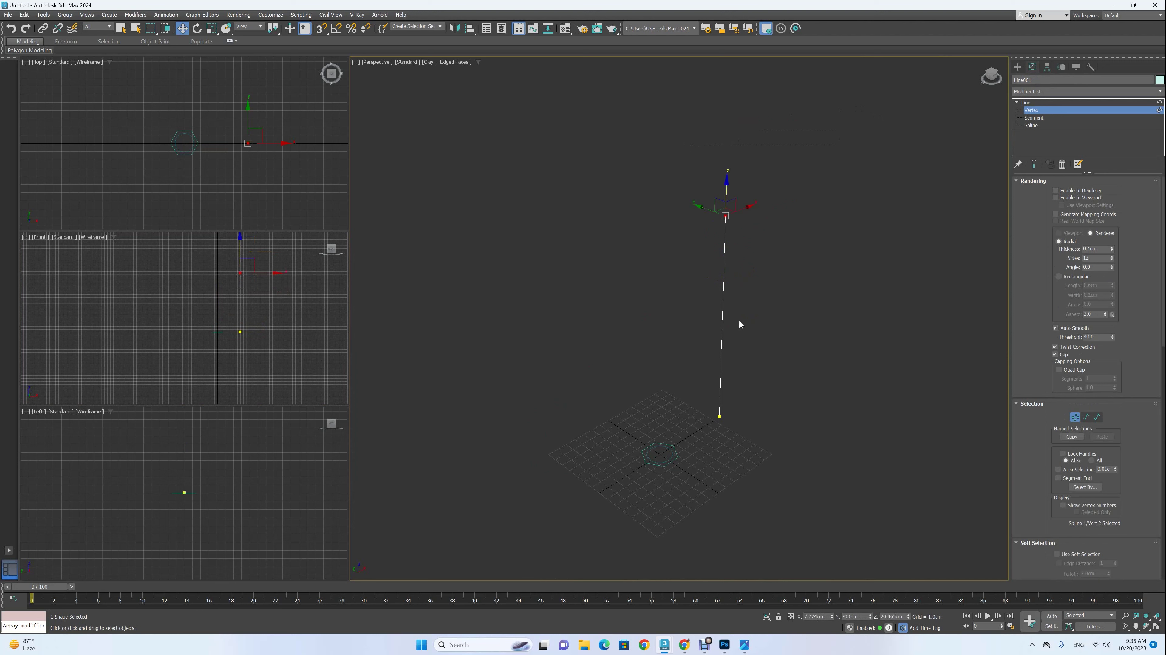
pyautogui.click(1025, 105)
pyautogui.keyDown('alt'); pyautogui.moveTo(776, 394); pyautogui.dragTo(756, 389, button='middle'); pyautogui.keyUp('alt')
pyautogui.moveTo(757, 281); pyautogui.dragTo(737, 283)
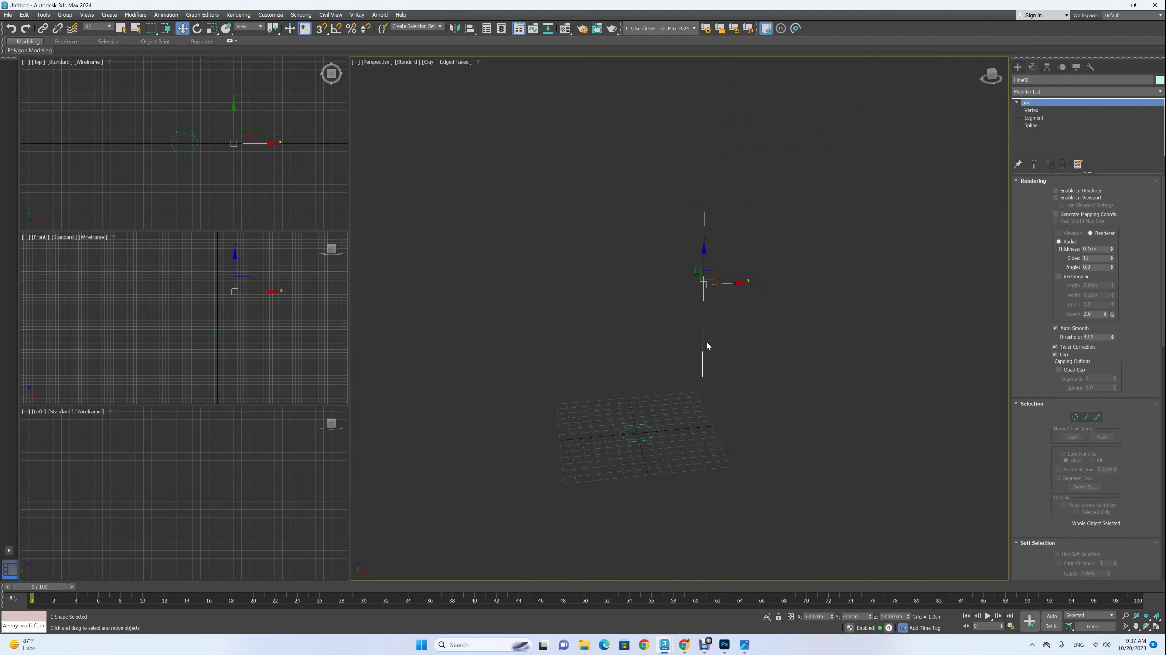
pyautogui.click(1017, 67)
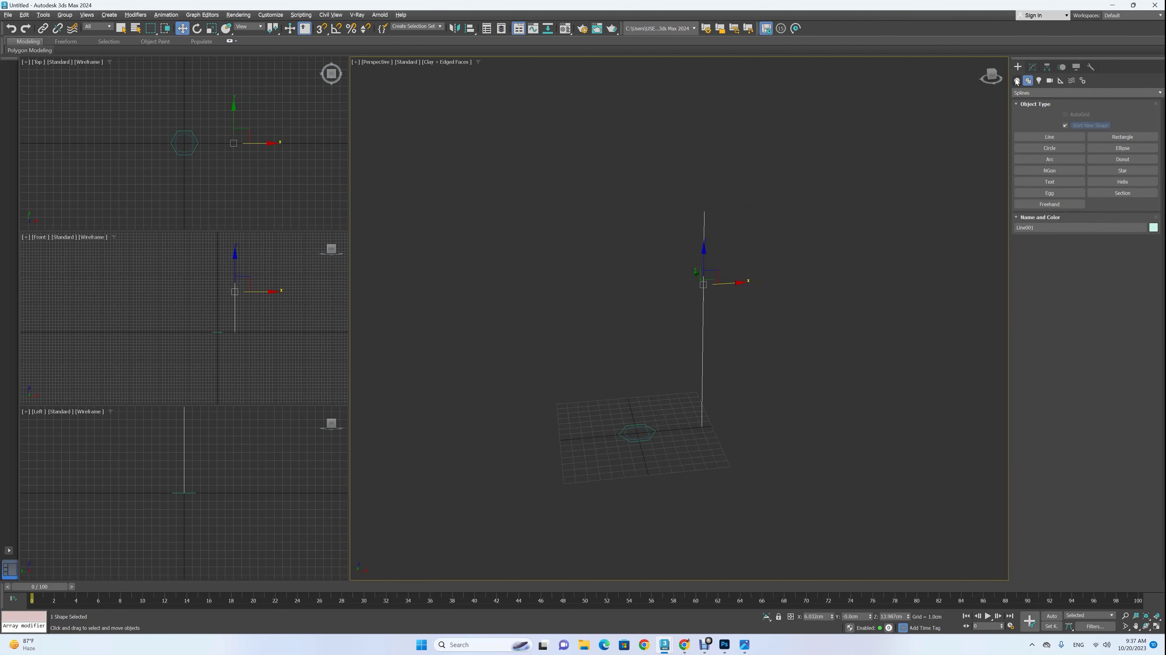
# Create a Compound Loft along the line, using the circle as its cross-section.
pyautogui.click(1017, 80)
pyautogui.click(1029, 94)
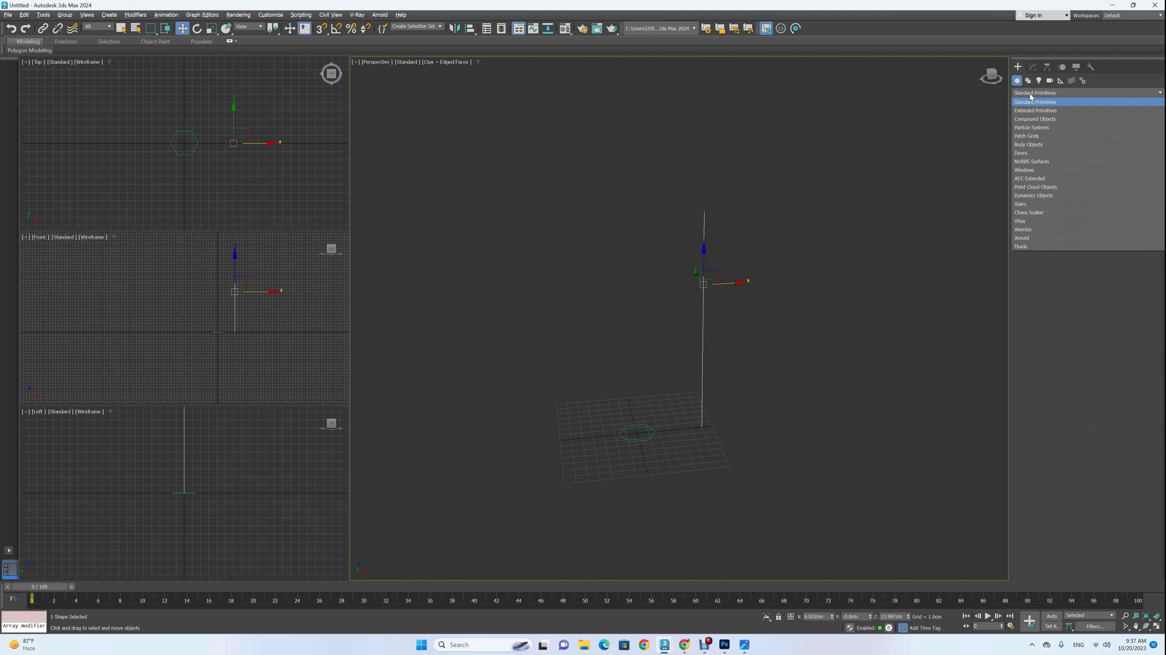
pyautogui.click(1031, 120)
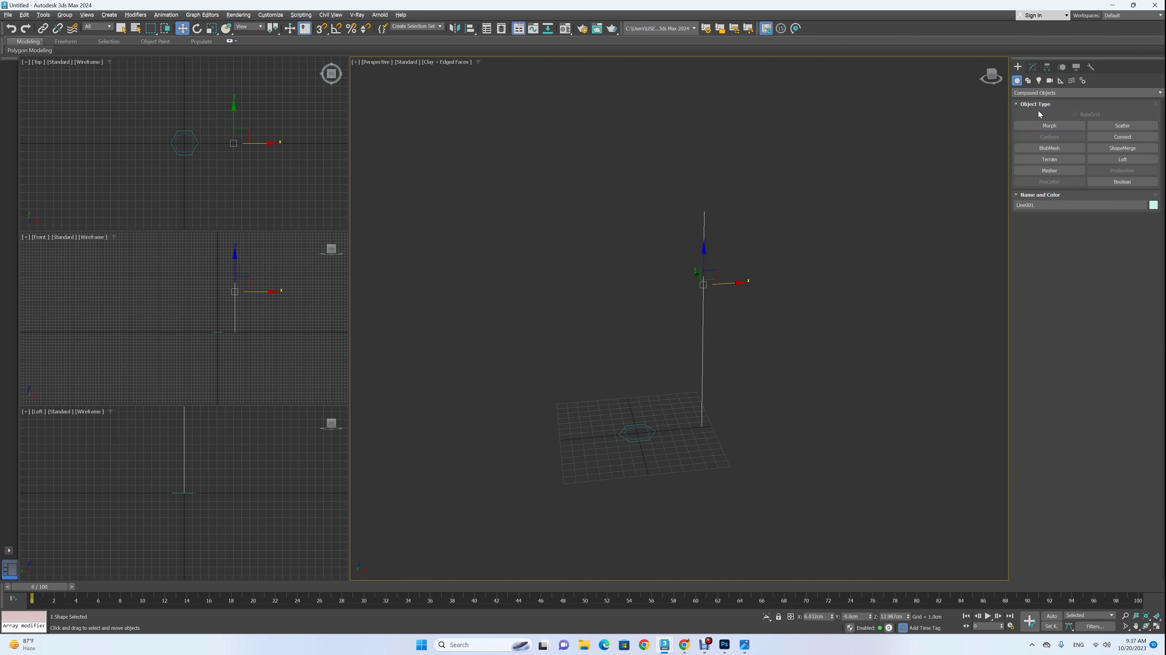
pyautogui.click(1116, 161)
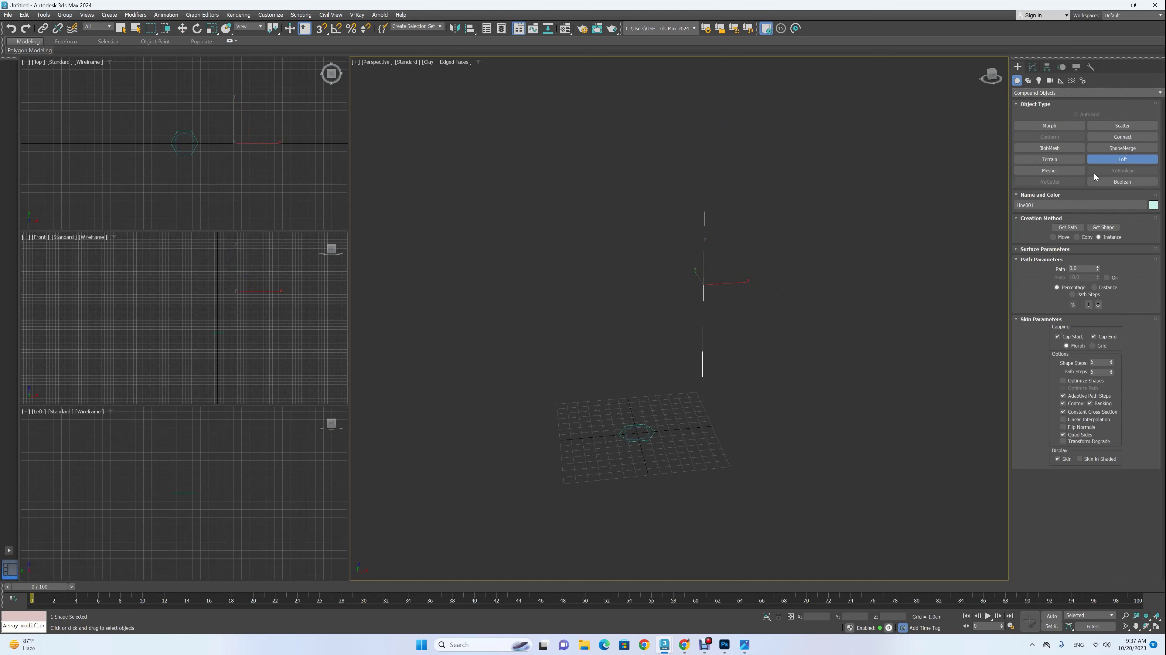
pyautogui.click(1104, 228)
pyautogui.scroll(5, 642, 436)
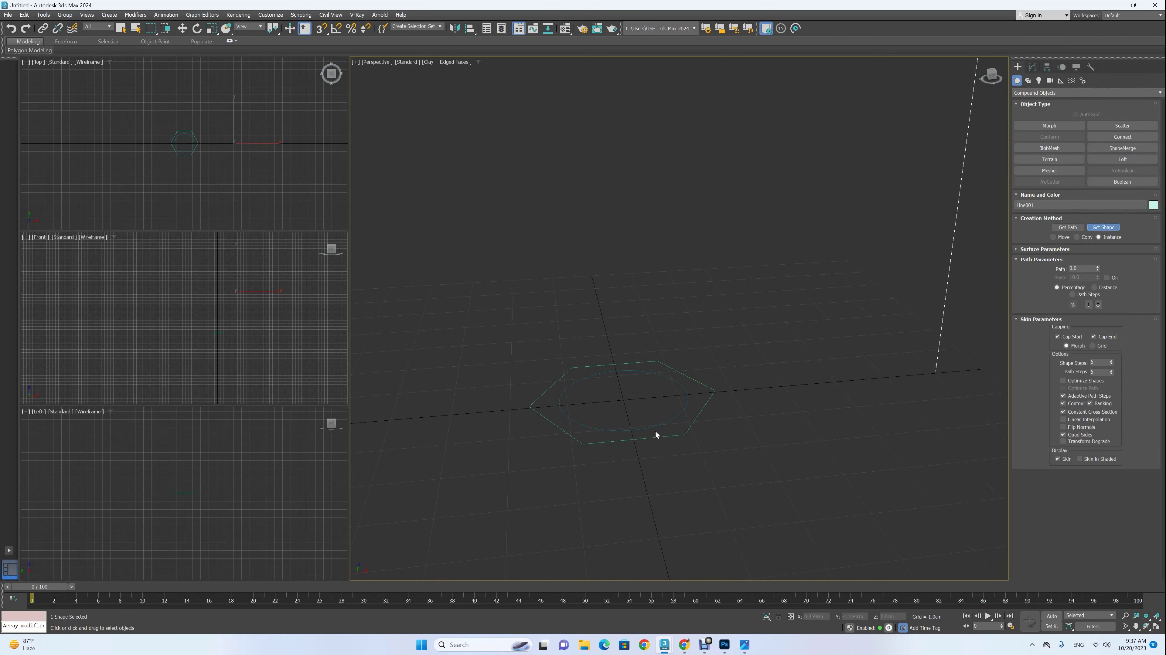
pyautogui.click(668, 420)
pyautogui.scroll(-5, 850, 346)
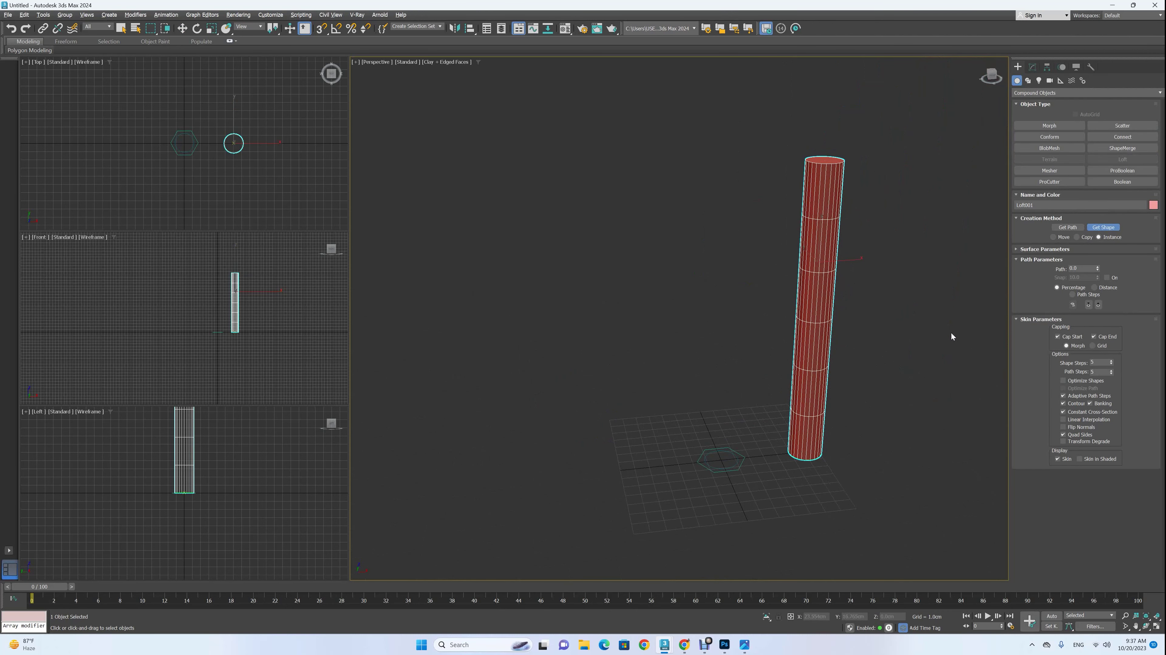
# Add the hexagon to the loft at path 50.
pyautogui.click(1081, 268)
pyautogui.click(1103, 227)
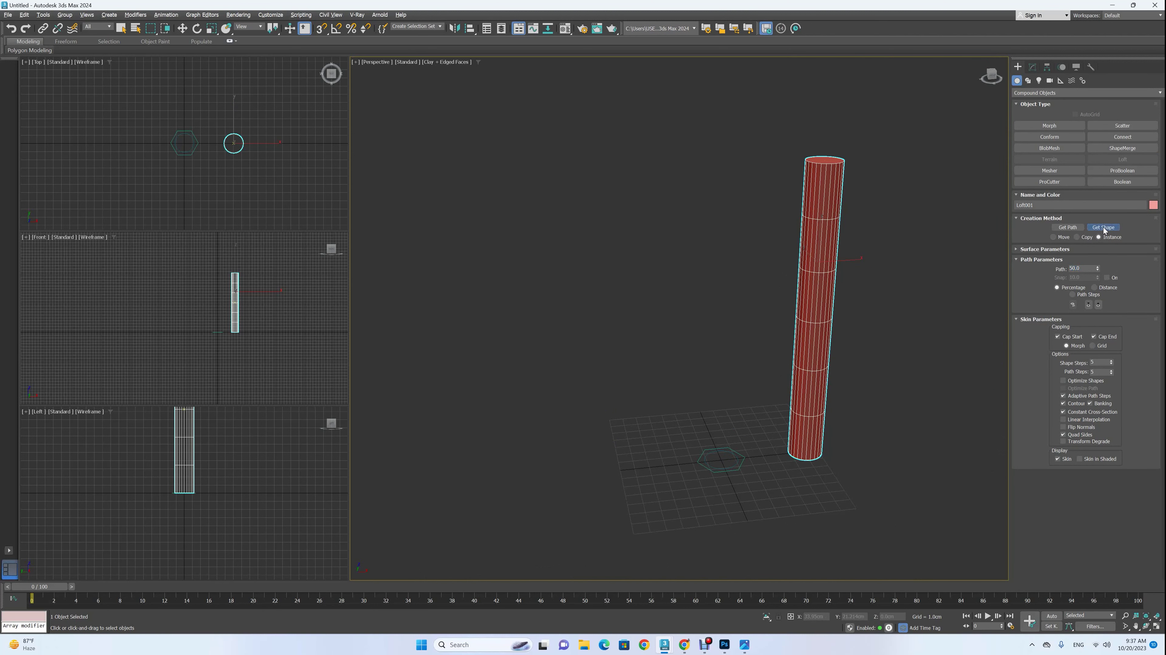
pyautogui.click(746, 458)
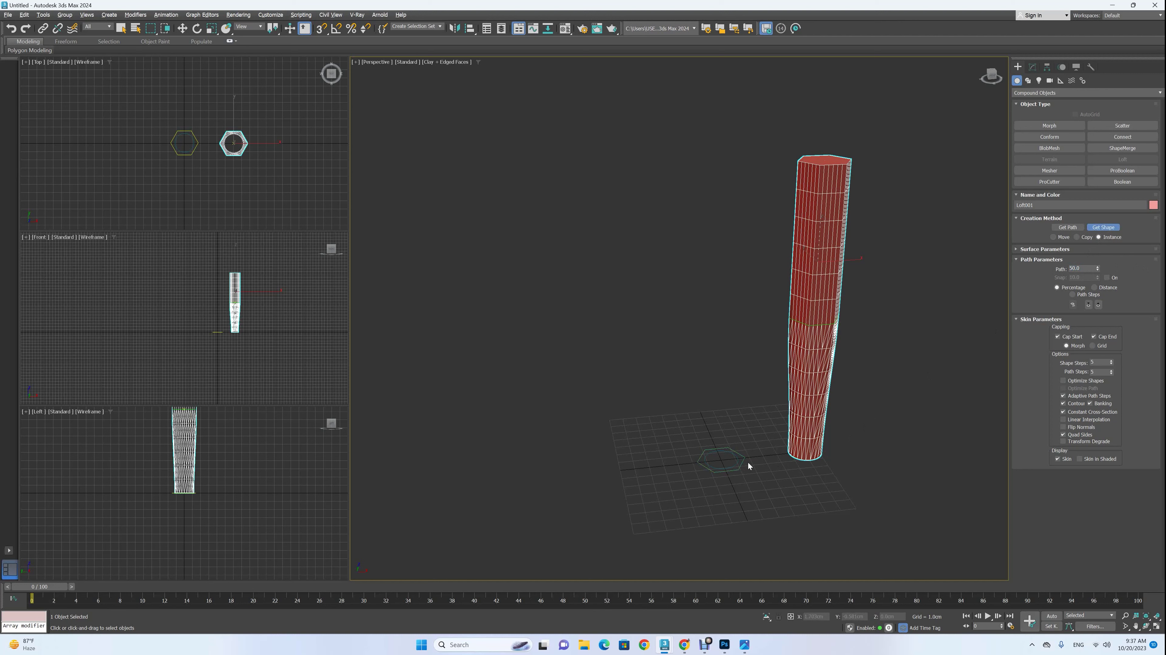
# Add the circle again at path 100 and turn off edged faces with F4.
pyautogui.click(1087, 260)
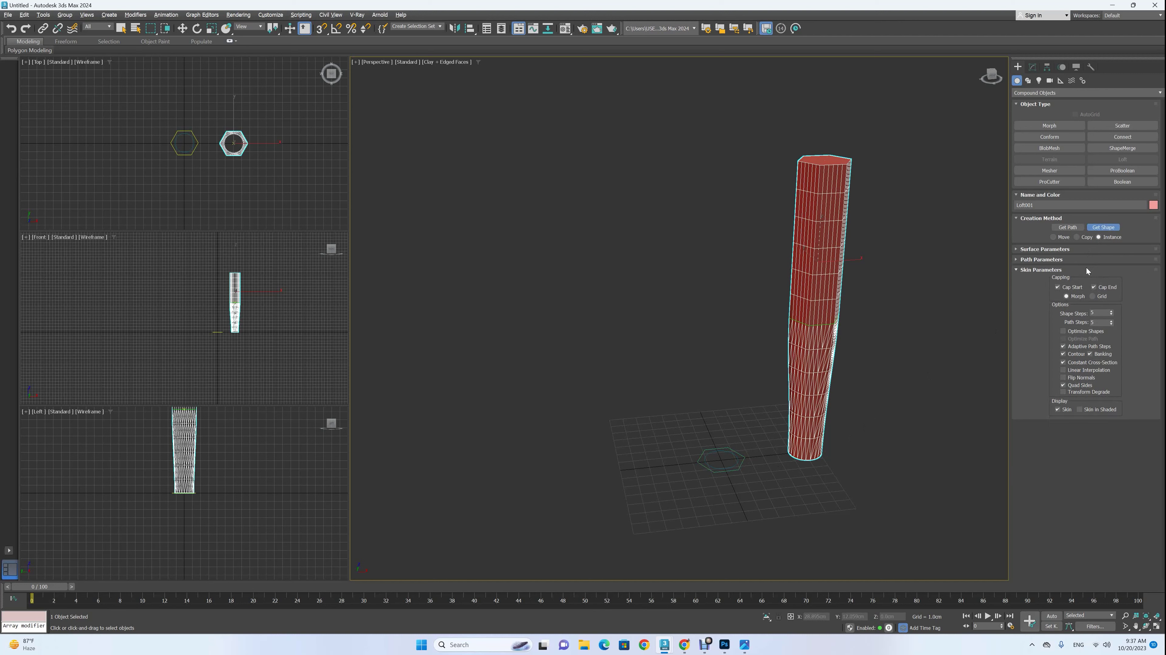
pyautogui.click(1084, 249)
pyautogui.click(1069, 393)
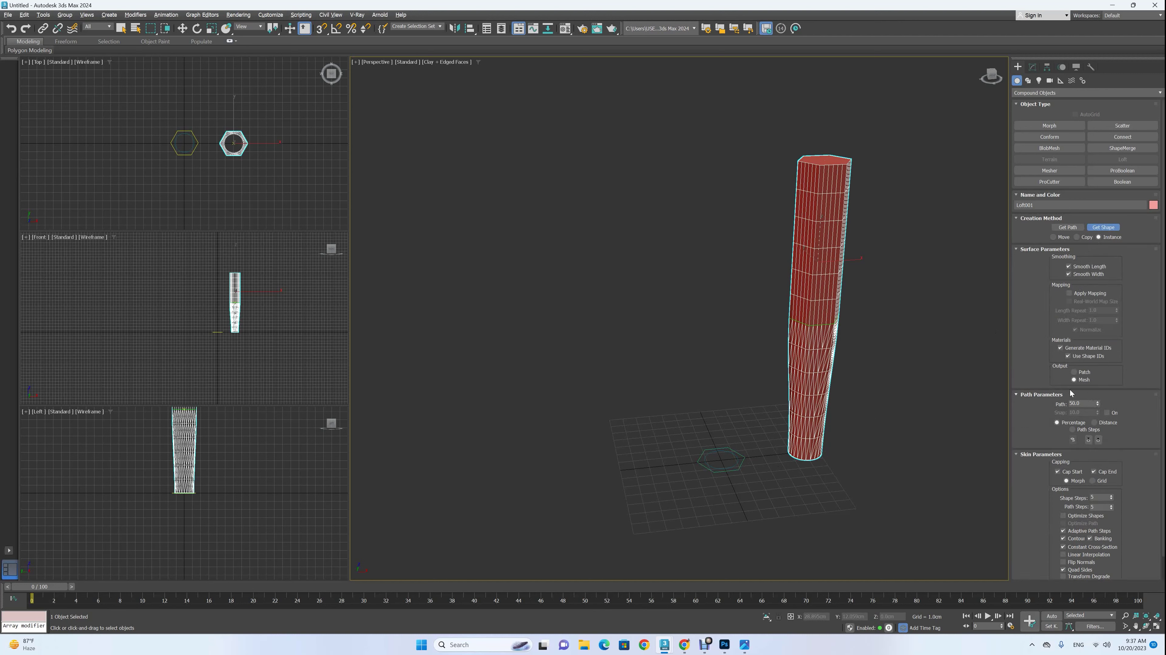
pyautogui.click(1082, 403)
pyautogui.click(1104, 229)
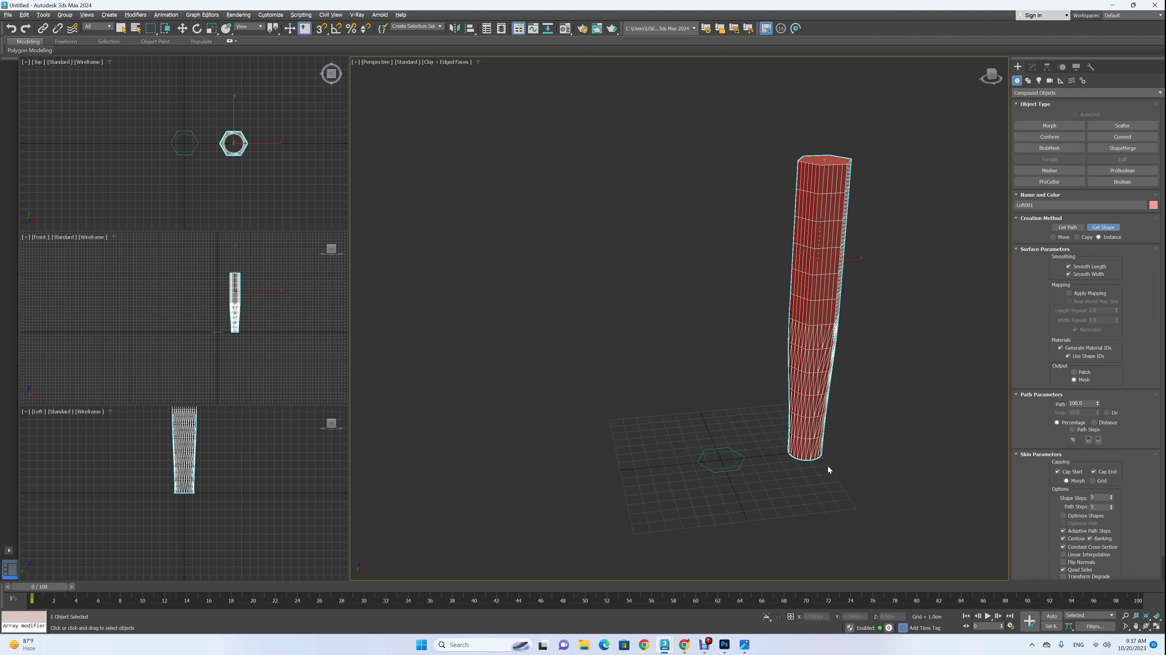
pyautogui.click(726, 465)
pyautogui.keyDown('alt'); pyautogui.moveTo(810, 386); pyautogui.dragTo(863, 378, button='middle'); pyautogui.keyUp('alt')
pyautogui.press('F4')
pyautogui.scroll(5, 825, 341)
pyautogui.scroll(-4, 824, 344)
pyautogui.moveTo(1061, 437); pyautogui.dragTo(1049, 374)
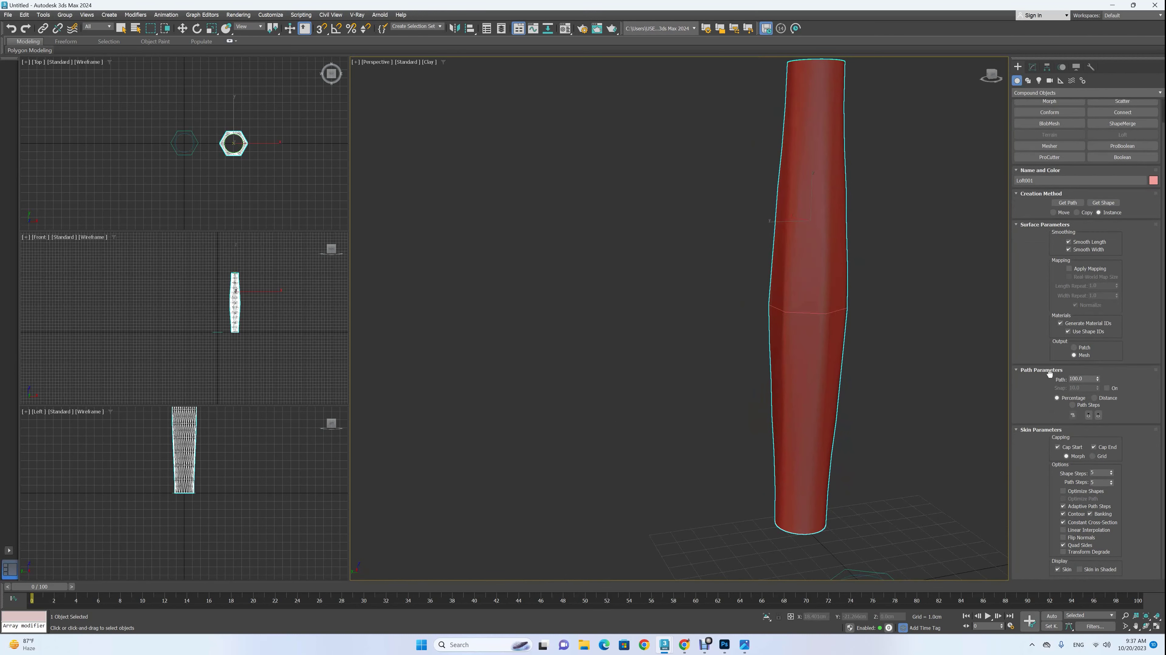
# Raise the loft's shape steps to 42 and path steps to 83 for a smoother surface.
pyautogui.click(1032, 67)
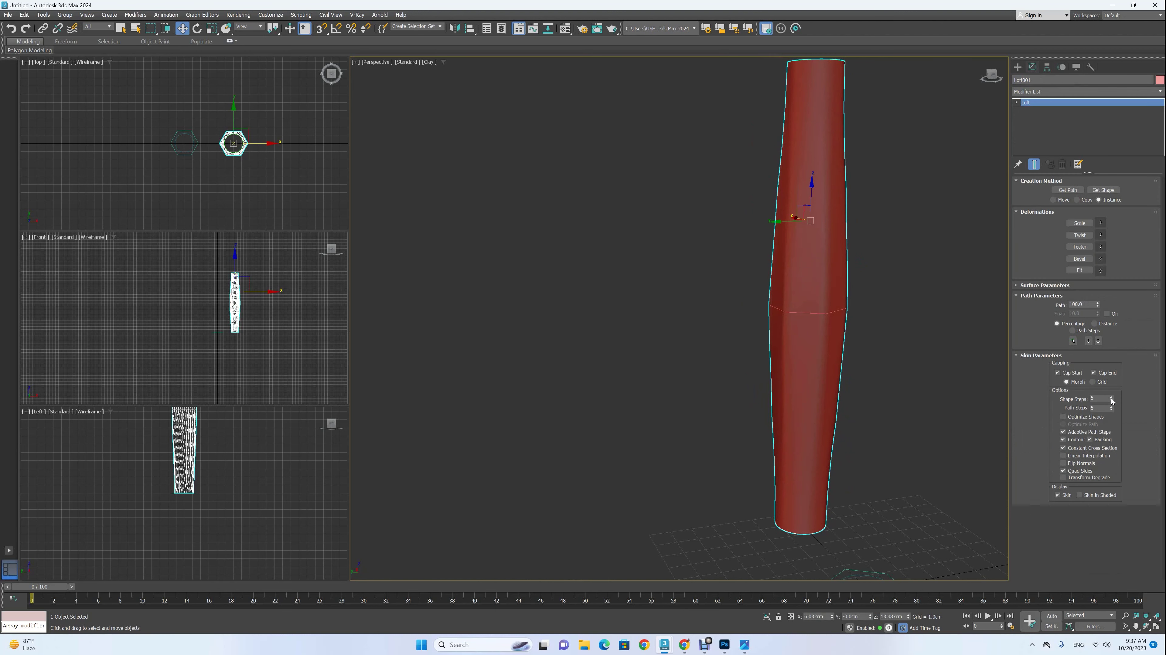
pyautogui.moveTo(1111, 399); pyautogui.dragTo(1110, 383)
pyautogui.keyDown('alt'); pyautogui.moveTo(841, 390); pyautogui.dragTo(734, 451, button='middle'); pyautogui.keyUp('alt')
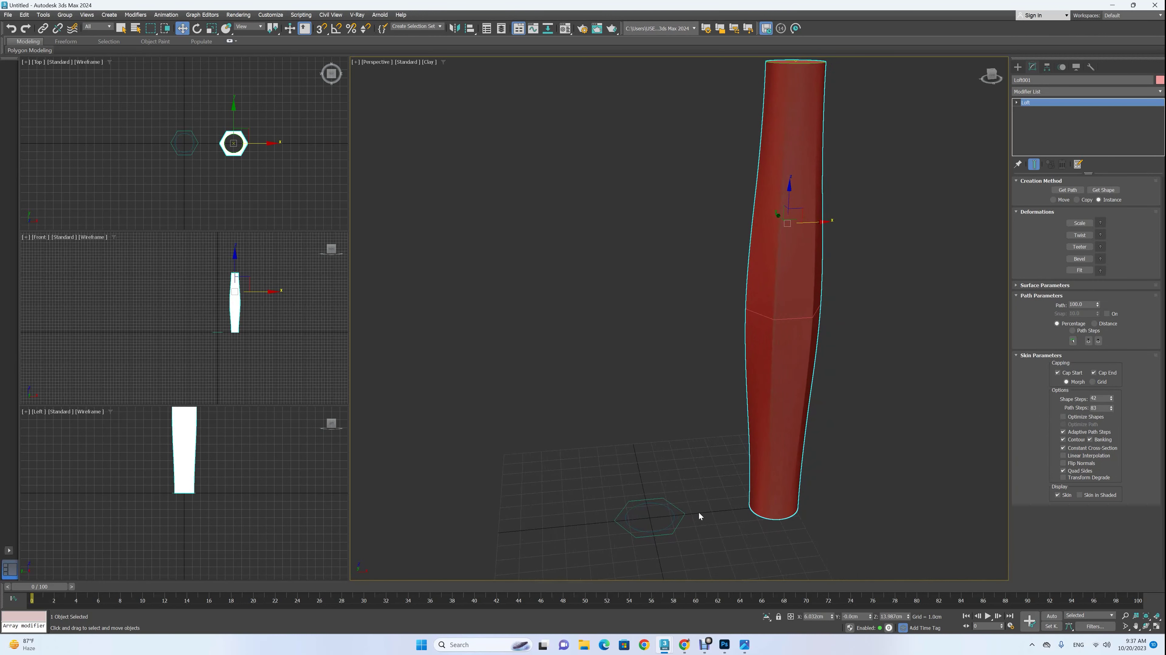
# Increase the NGon's sides to 9 and hide the edged faces.
pyautogui.click(688, 516)
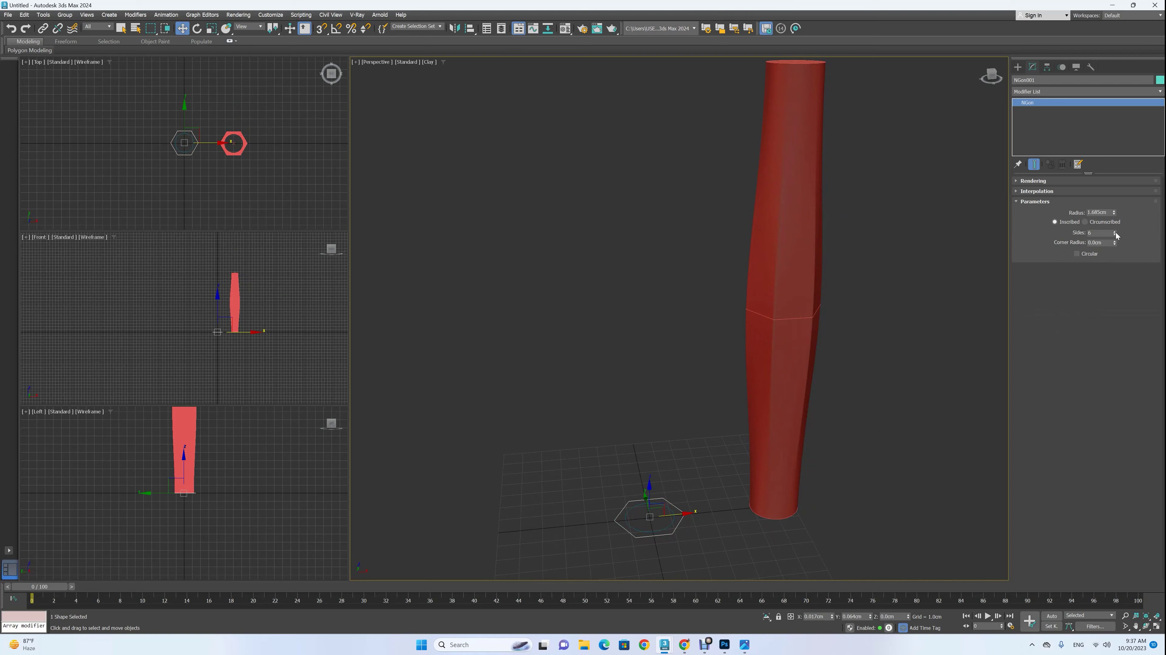
pyautogui.click(1114, 234)
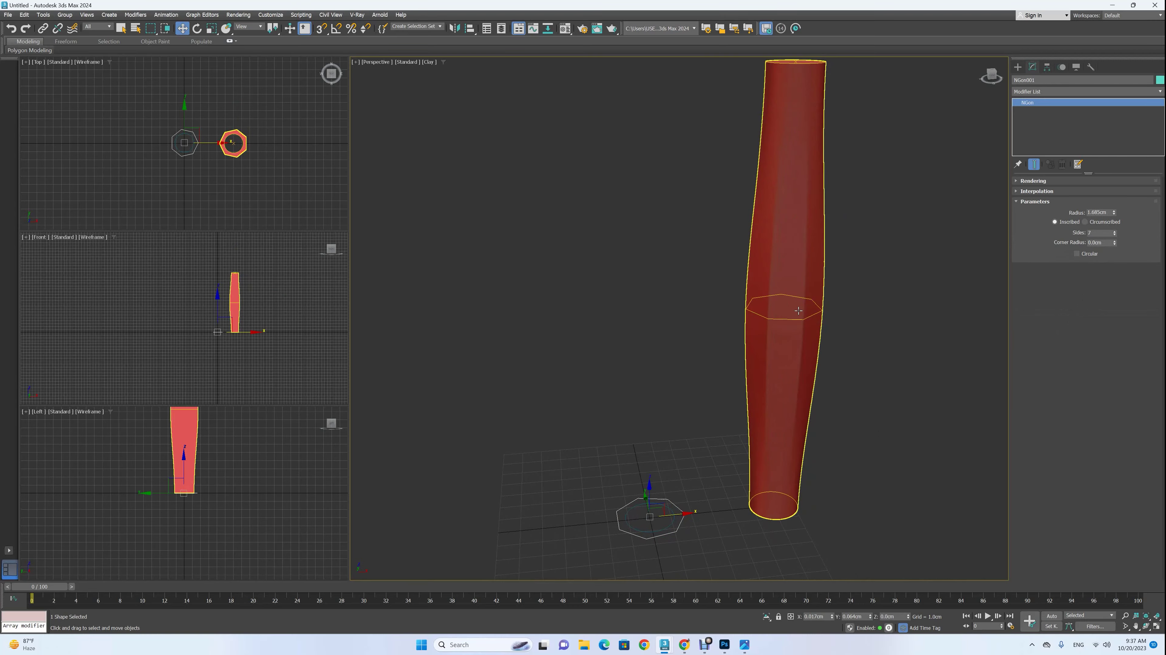
pyautogui.press('F4')
pyautogui.scroll(5, 800, 316)
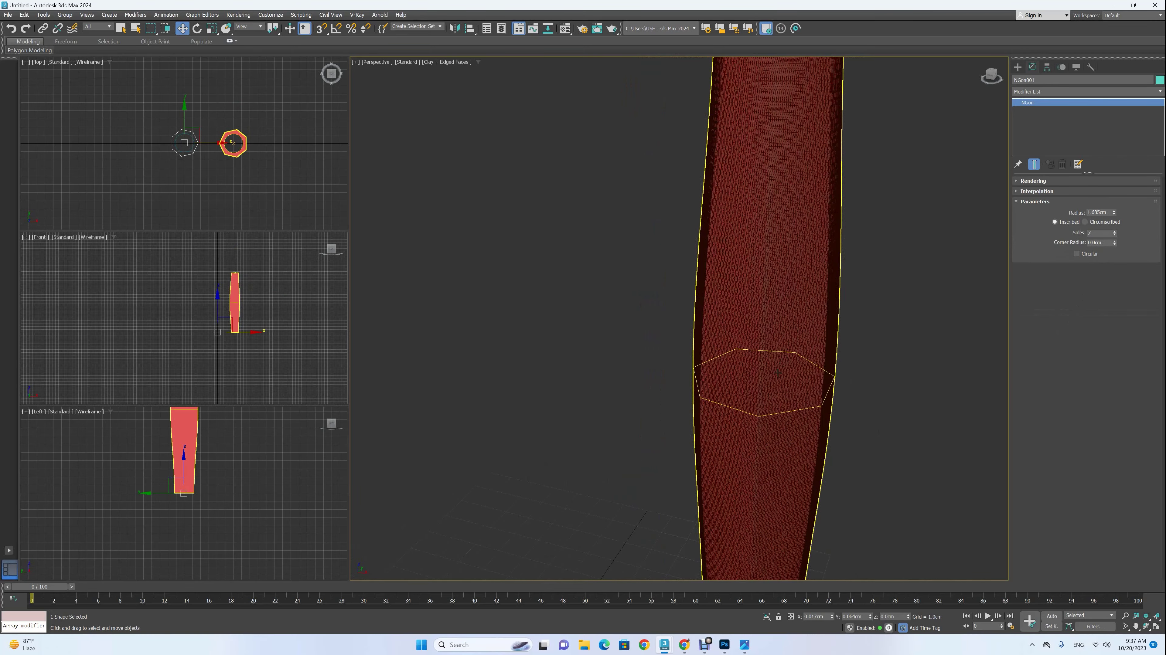
pyautogui.scroll(-8, 778, 373)
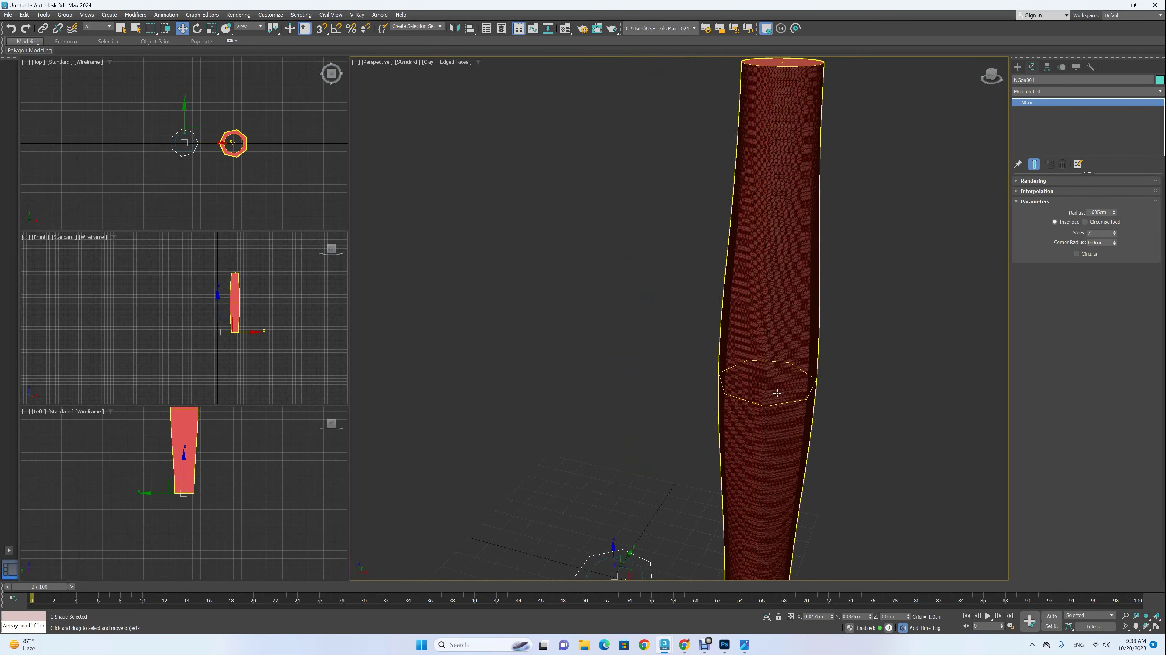
pyautogui.click(1114, 232)
pyautogui.click(1114, 232)
pyautogui.keyDown('alt'); pyautogui.moveTo(845, 405); pyautogui.dragTo(779, 385, button='middle'); pyautogui.keyUp('alt')
pyautogui.press('F4')
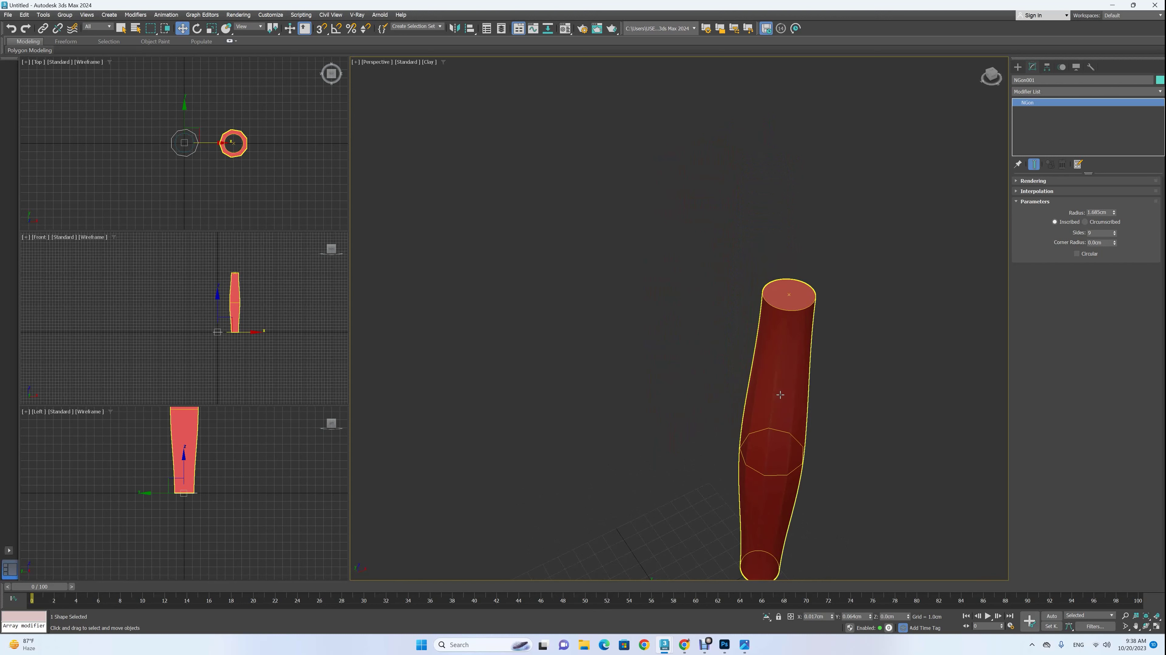
# Select Loft001 and enter its Shape sub-object level.
pyautogui.rightClick(778, 386)
pyautogui.click(731, 436)
pyautogui.click(757, 412)
pyautogui.rightClick(768, 402)
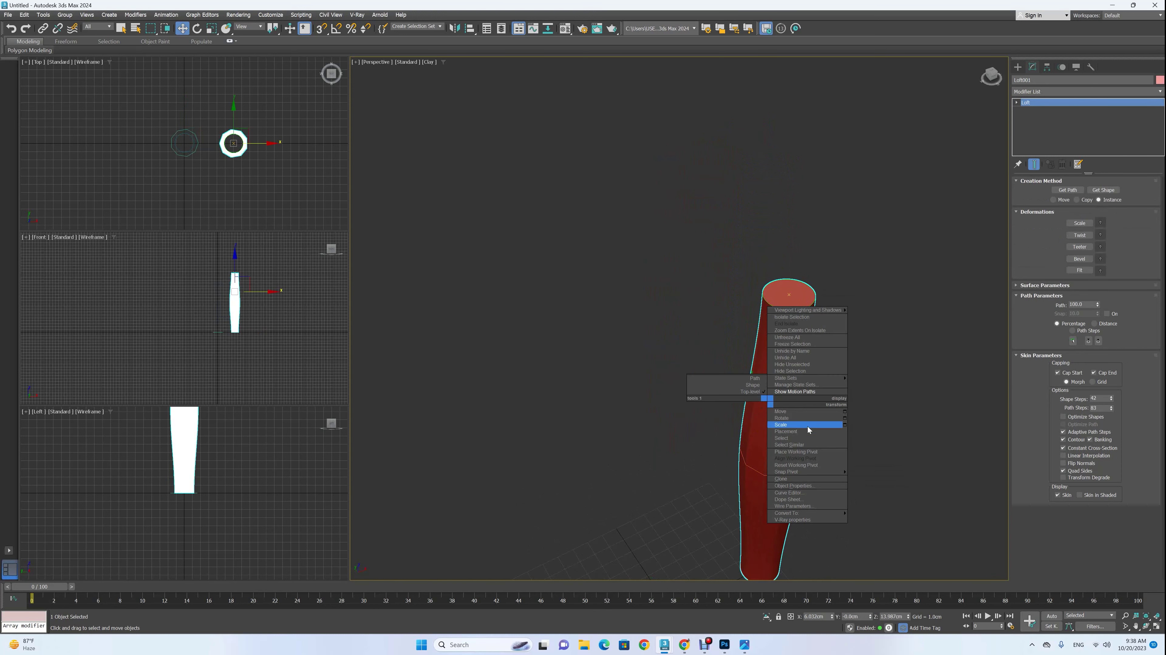
pyautogui.click(857, 484)
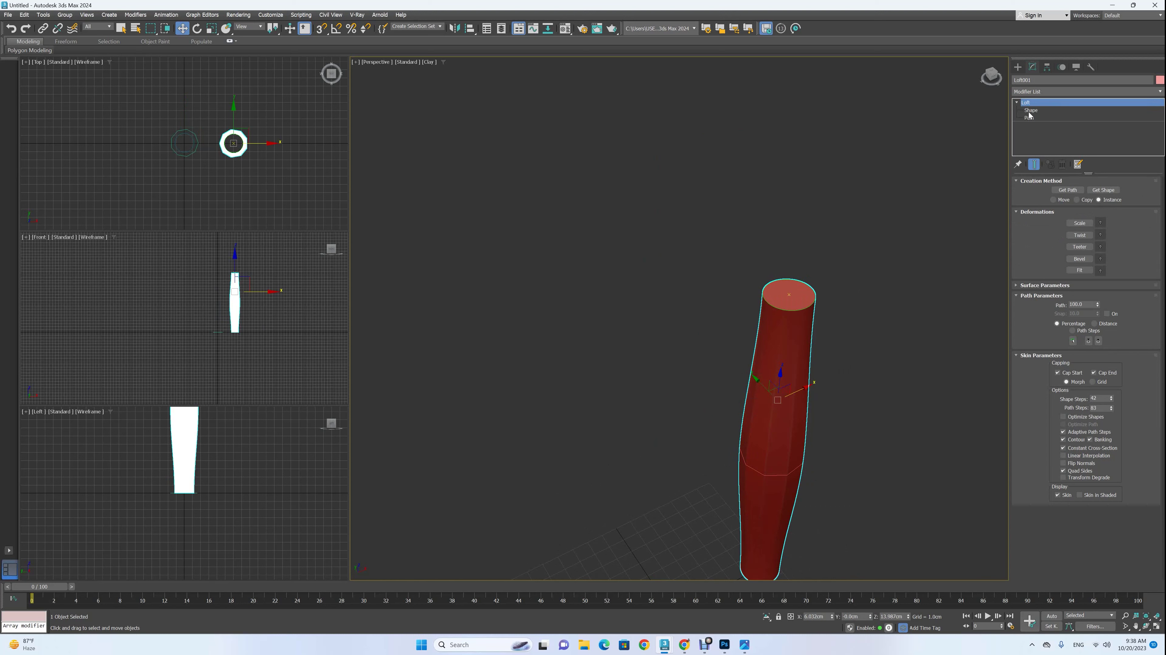
pyautogui.click(1030, 111)
pyautogui.moveTo(818, 459); pyautogui.dragTo(821, 343, button='middle')
pyautogui.click(782, 376)
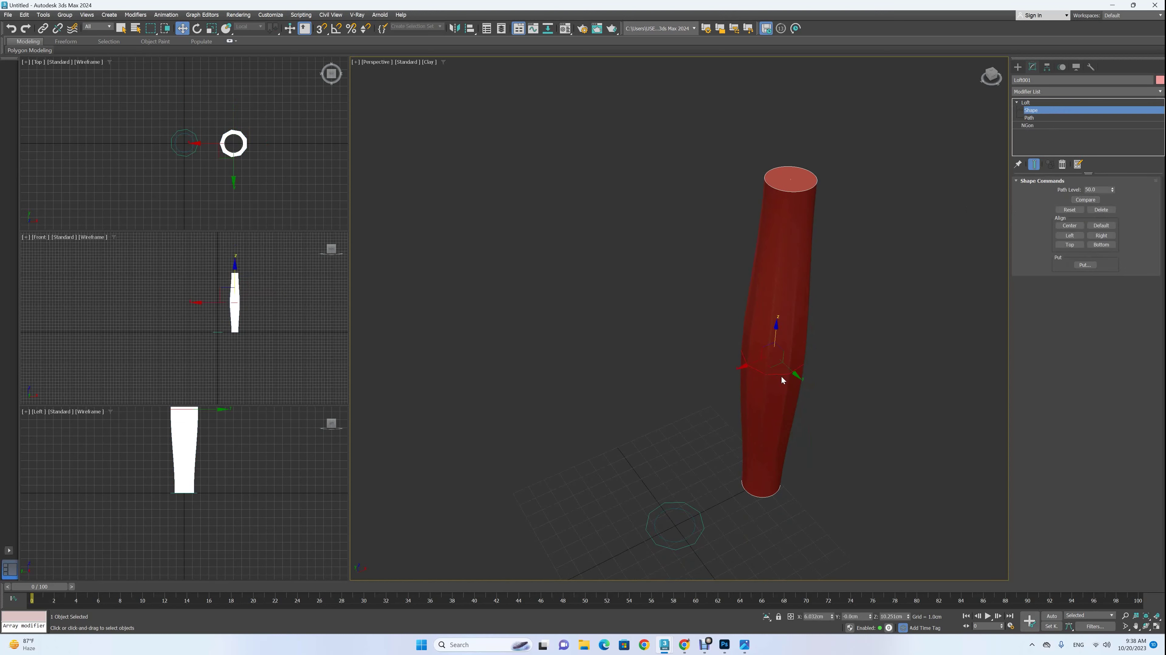
# Slide the NGon cross-section down the path to level 13.966 near the base.
pyautogui.keyDown('alt'); pyautogui.moveTo(782, 380); pyautogui.dragTo(803, 373, button='middle'); pyautogui.keyUp('alt')
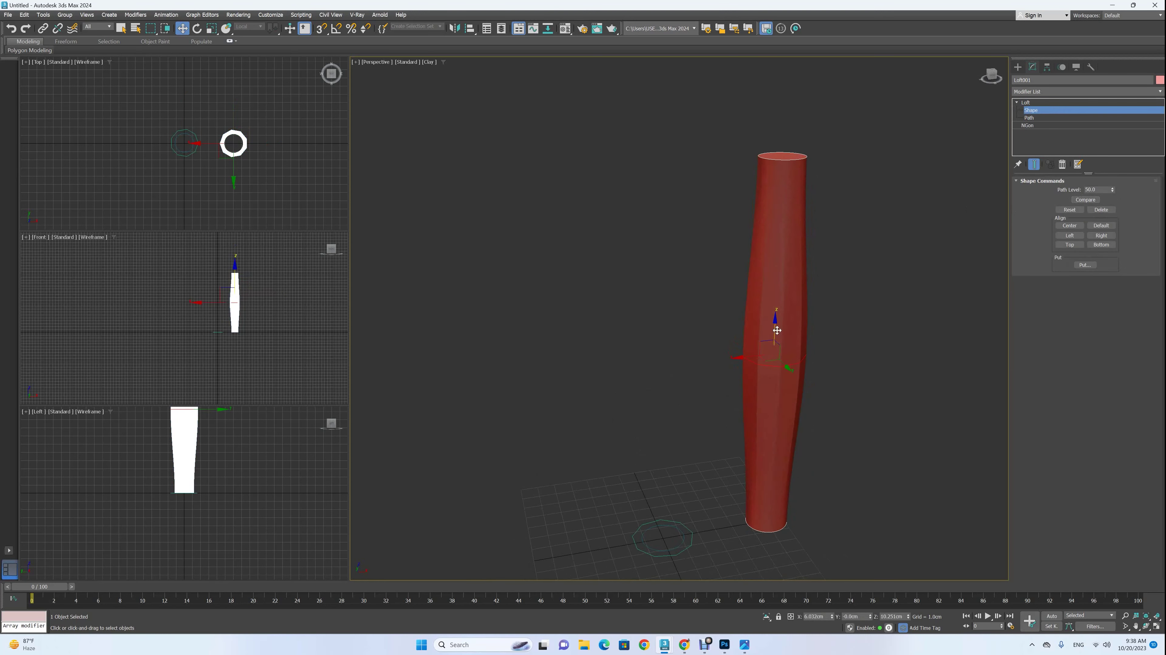
pyautogui.moveTo(776, 330); pyautogui.dragTo(776, 209)
pyautogui.keyDown('alt'); pyautogui.moveTo(776, 209); pyautogui.dragTo(811, 358, button='middle'); pyautogui.keyUp('alt')
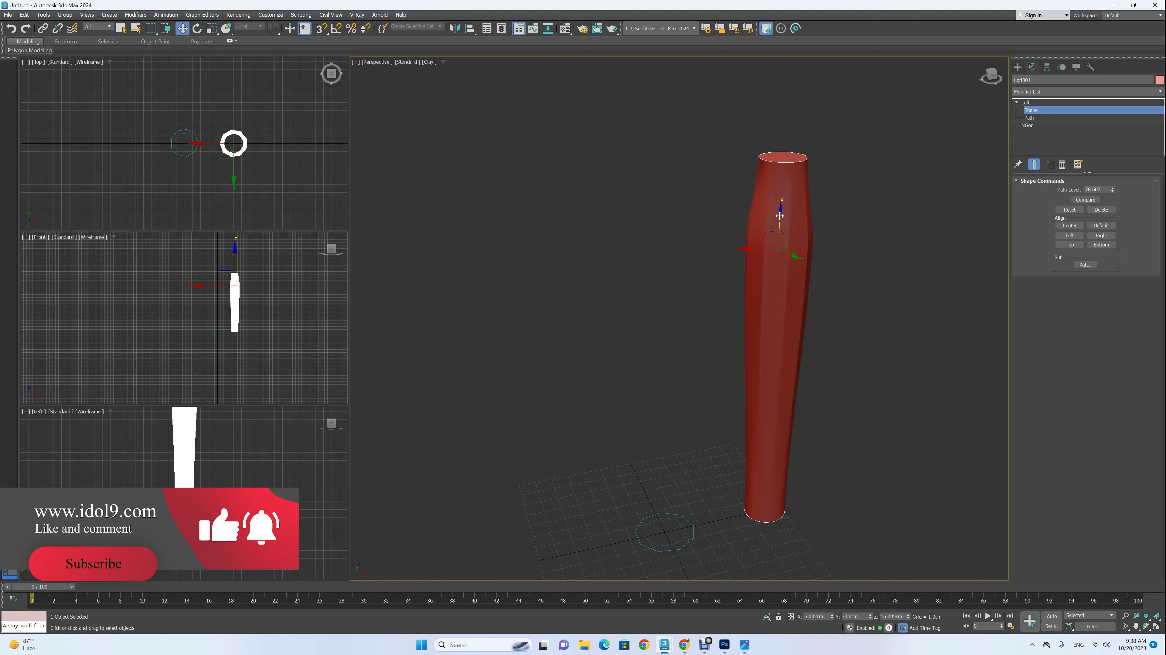
pyautogui.moveTo(780, 216); pyautogui.dragTo(762, 441)
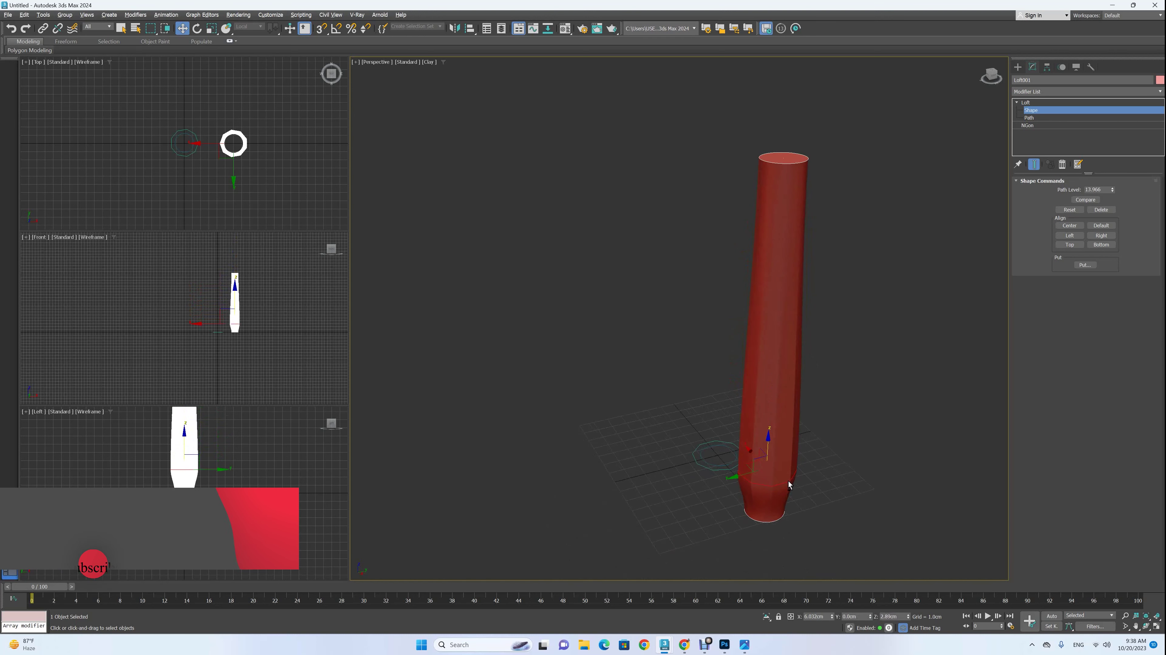
pyautogui.moveTo(787, 481)
pyautogui.keyDown('alt'); pyautogui.mouseDown(button='middle')
pyautogui.moveTo(812, 453)
pyautogui.moveTo(785, 480)
pyautogui.mouseUp(button='middle'); pyautogui.keyUp('alt')
# Scale up the NGon section, lift it to path level 20.126, and rotate it to twist the column.
pyautogui.press('r')
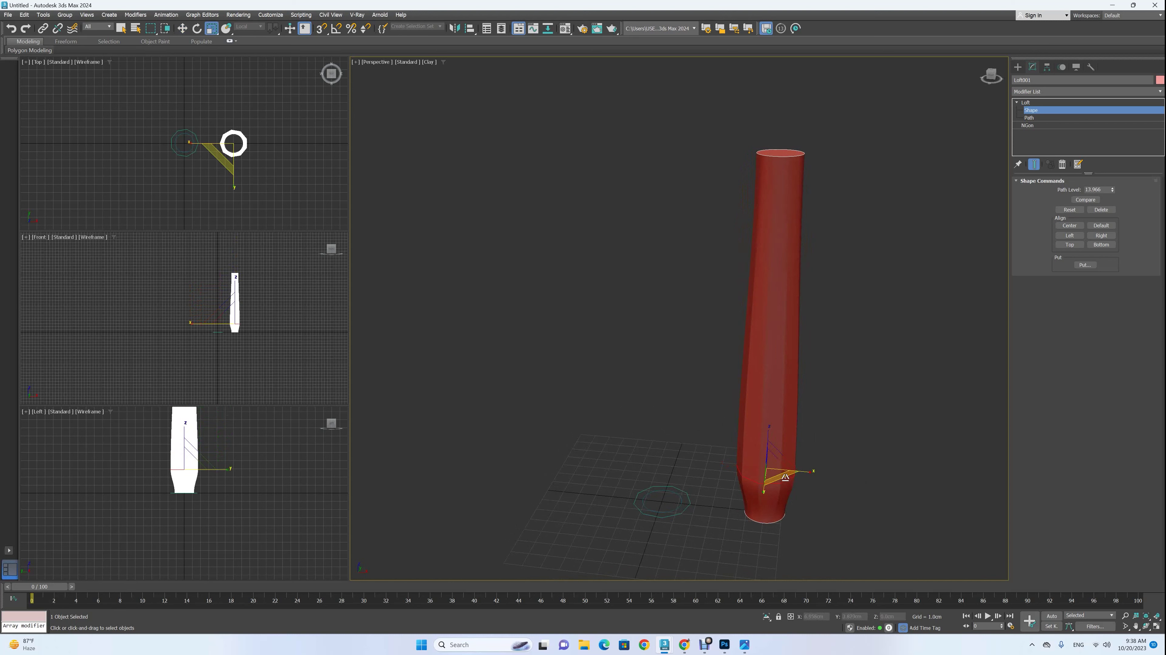
pyautogui.moveTo(785, 479); pyautogui.dragTo(791, 484)
pyautogui.keyDown('alt'); pyautogui.moveTo(791, 484); pyautogui.dragTo(796, 477, button='middle'); pyautogui.keyUp('alt')
pyautogui.press('w')
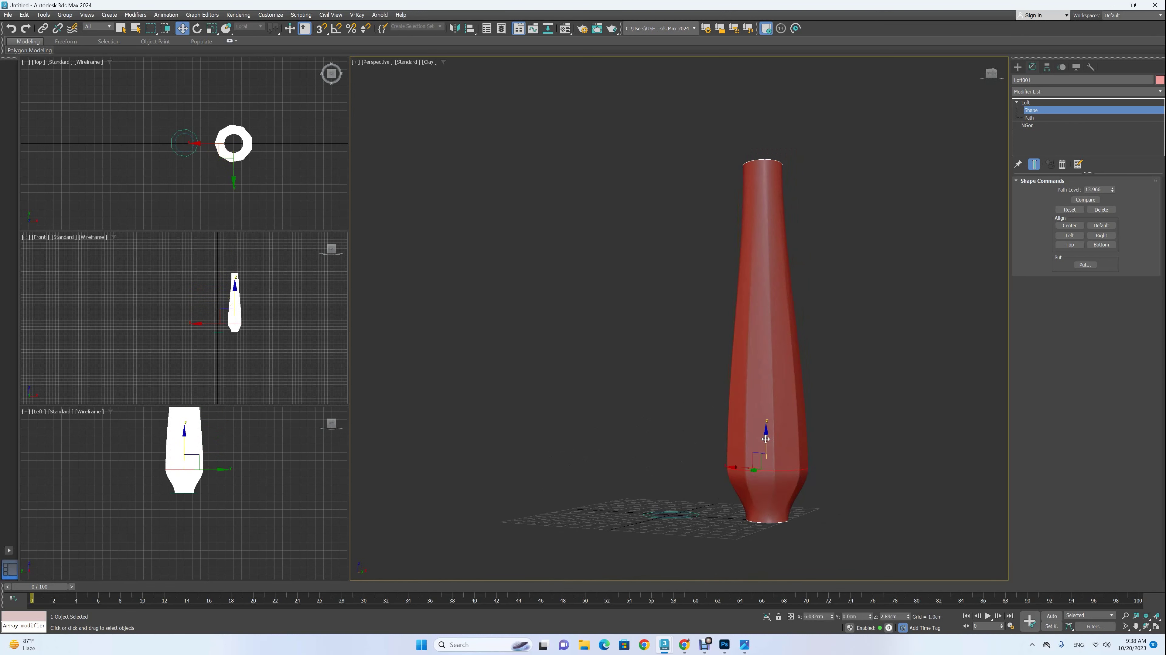
pyautogui.moveTo(765, 439); pyautogui.dragTo(768, 416)
pyautogui.keyDown('alt'); pyautogui.moveTo(794, 439); pyautogui.dragTo(788, 468, button='middle'); pyautogui.keyUp('alt')
pyautogui.press('e')
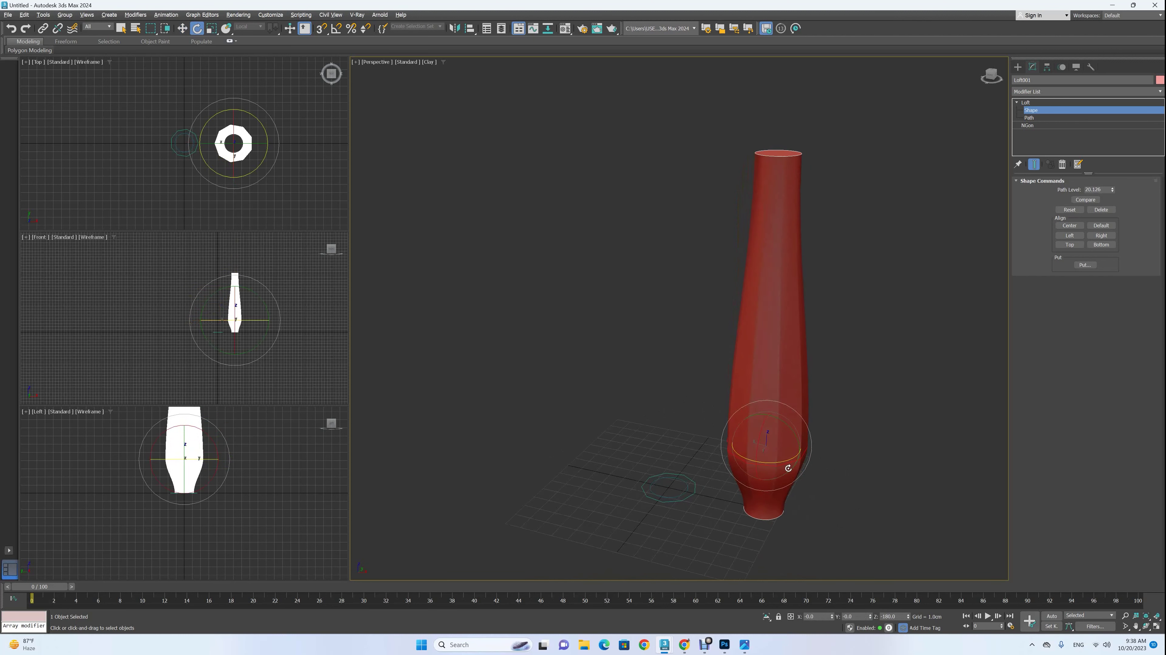
pyautogui.moveTo(782, 460); pyautogui.dragTo(734, 460)
pyautogui.keyDown('alt'); pyautogui.moveTo(780, 512); pyautogui.dragTo(879, 495, button='middle'); pyautogui.keyUp('alt')
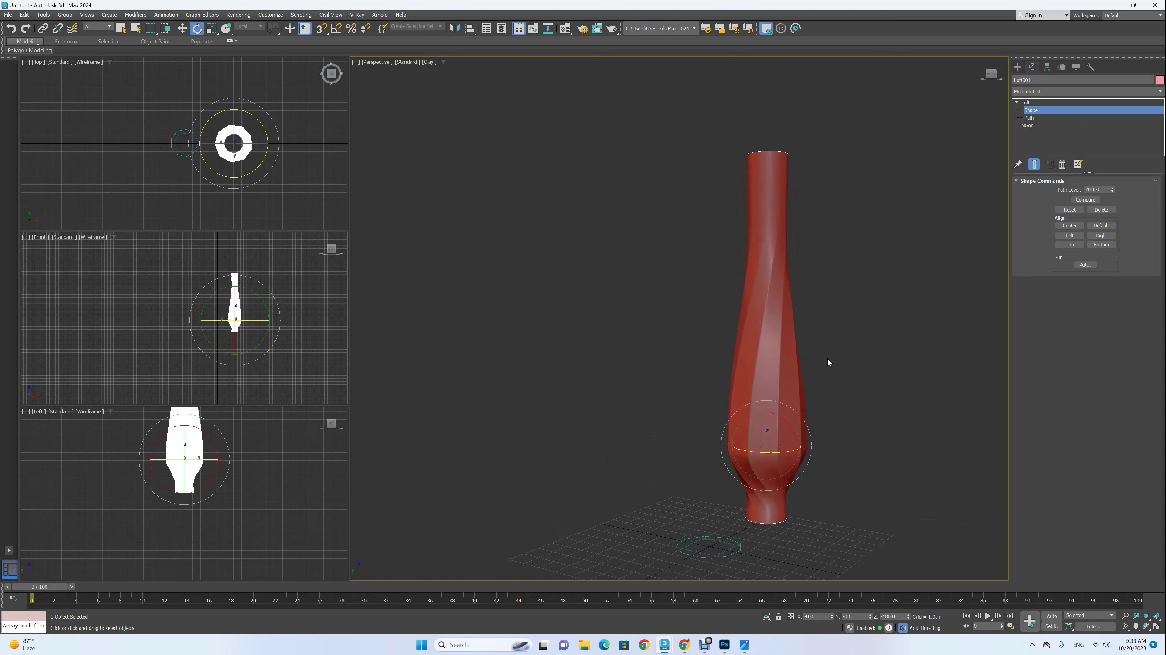
pyautogui.click(1025, 103)
# Convert the vase to an Editable Poly and select its top cap polygon.
pyautogui.rightClick(775, 303)
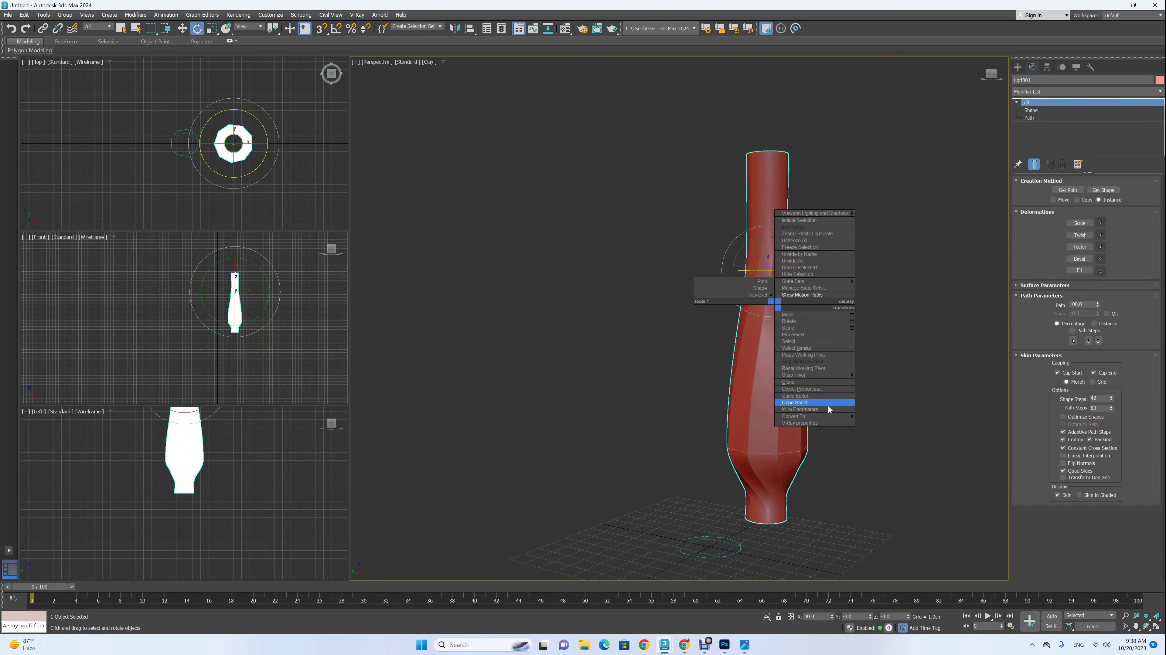
pyautogui.click(884, 423)
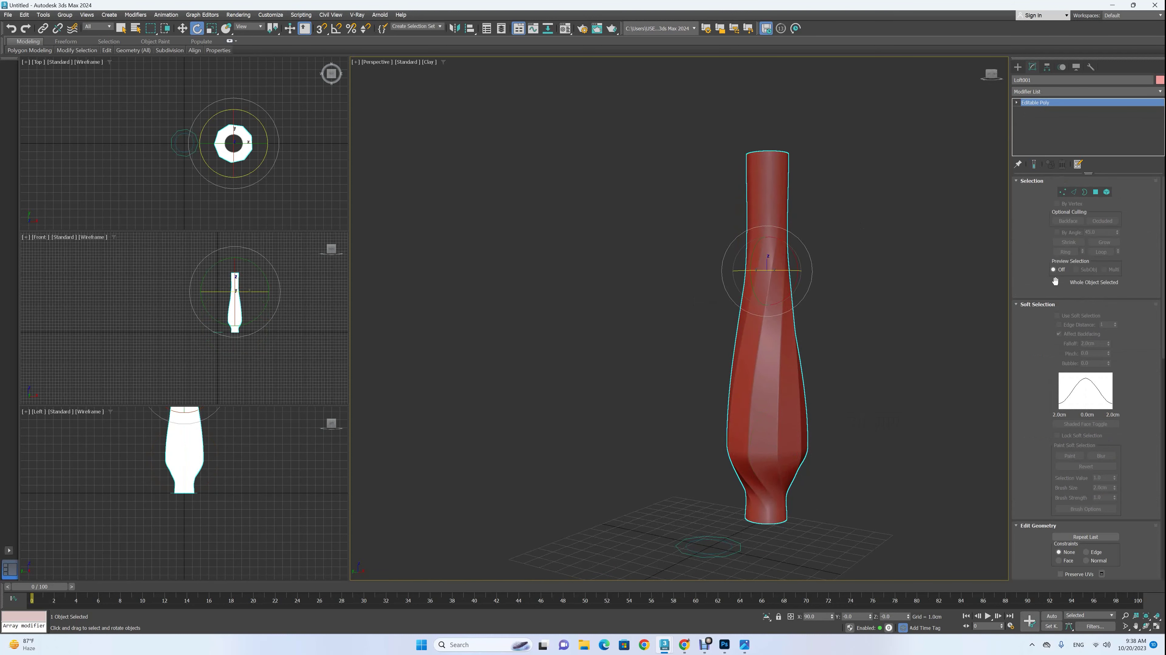
pyautogui.click(1095, 192)
pyautogui.keyDown('alt'); pyautogui.moveTo(849, 257); pyautogui.dragTo(862, 276, button='middle'); pyautogui.keyUp('alt')
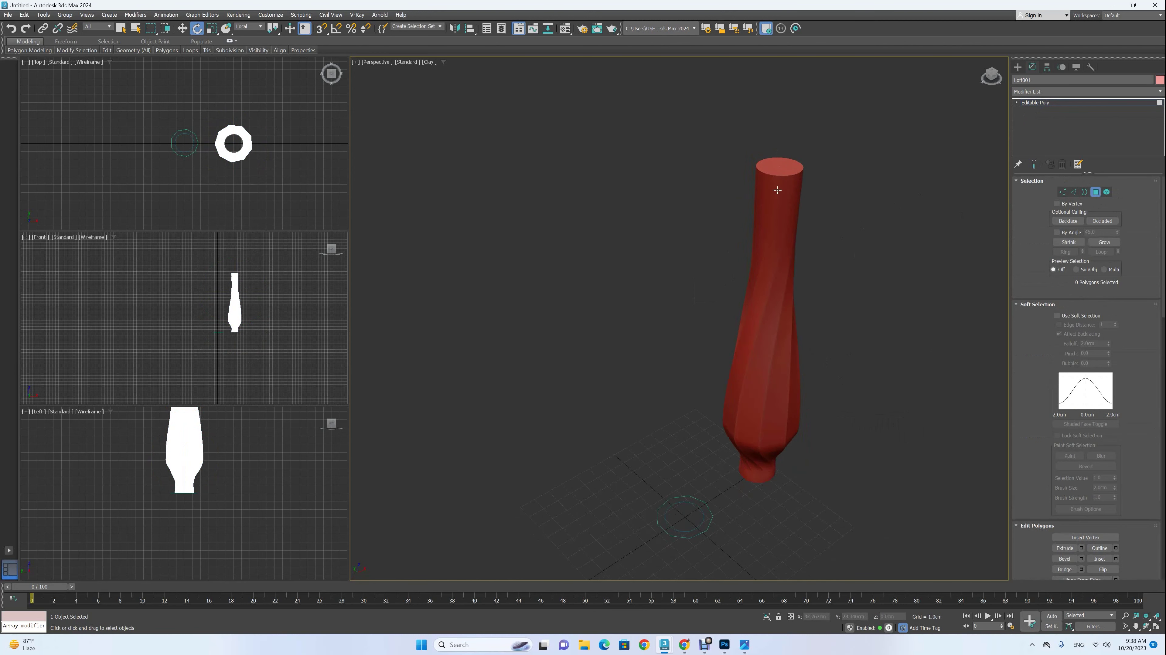
pyautogui.click(782, 169)
pyautogui.scroll(-4, 1118, 377)
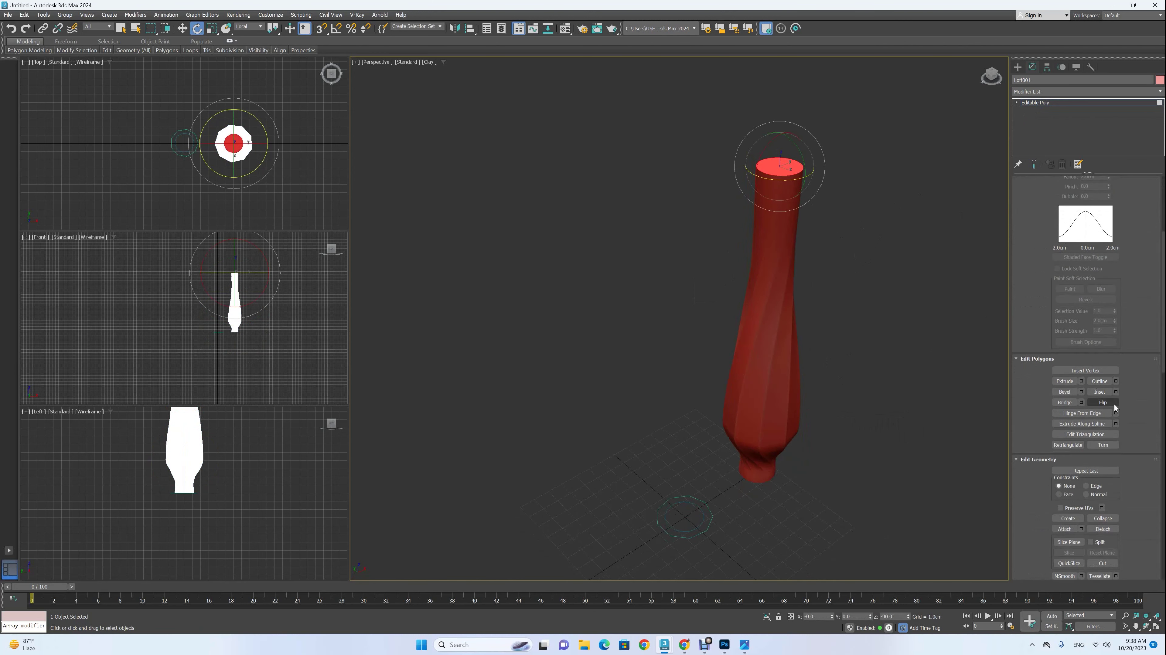
# Inset the top cap by 0.169cm.
pyautogui.click(1116, 392)
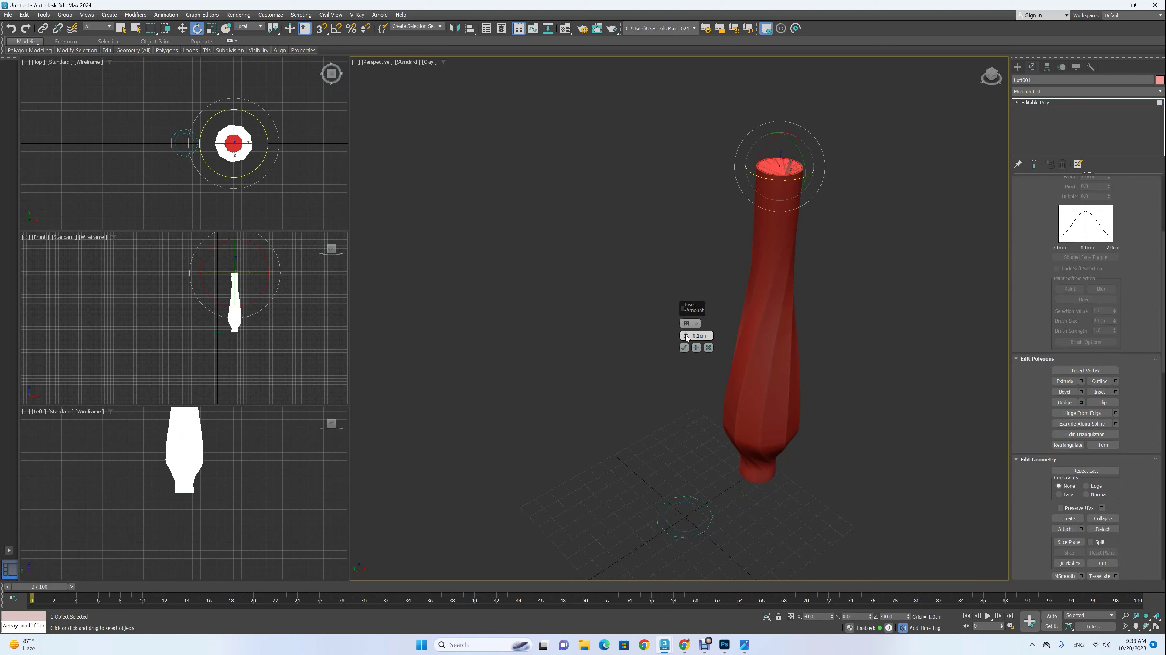
pyautogui.moveTo(686, 337); pyautogui.dragTo(686, 331)
pyautogui.click(683, 348)
pyautogui.scroll(5, 773, 175)
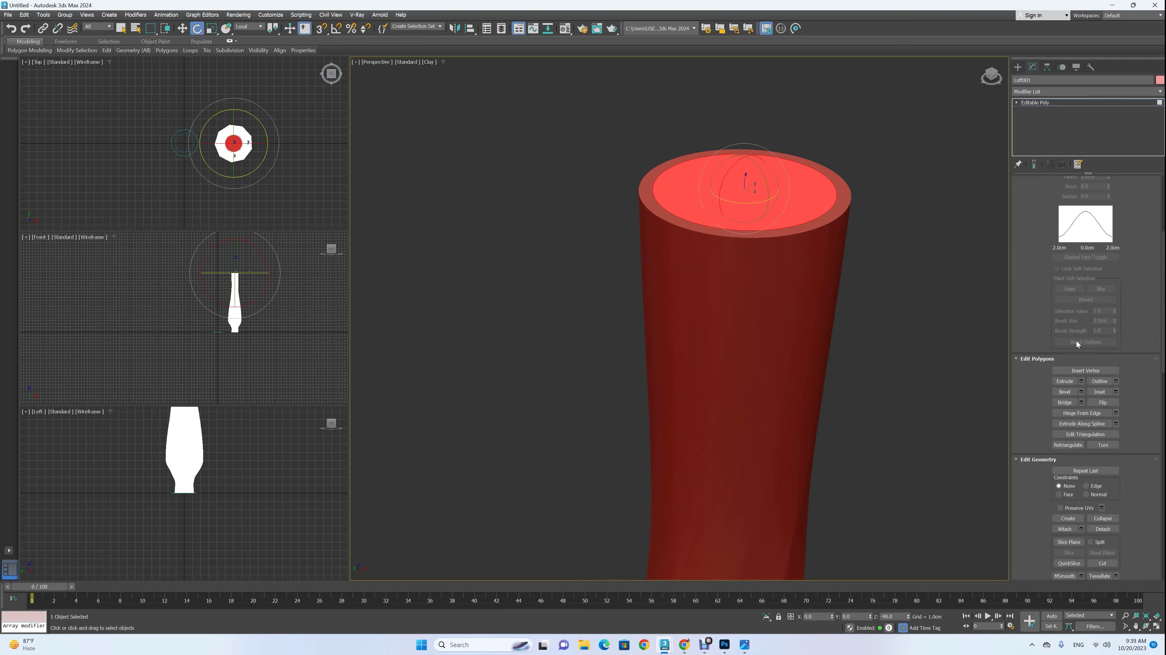
# Extrude the inset cap with a negative height to hollow the vase's mouth.
pyautogui.click(1081, 381)
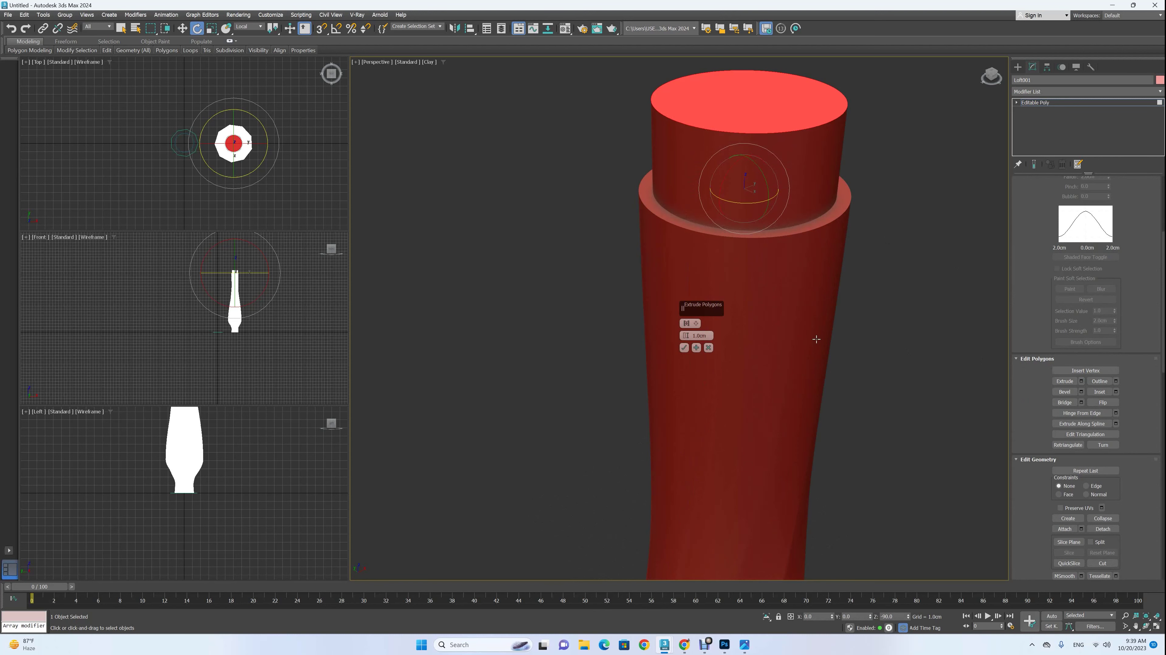
pyautogui.moveTo(686, 336); pyautogui.dragTo(687, 434)
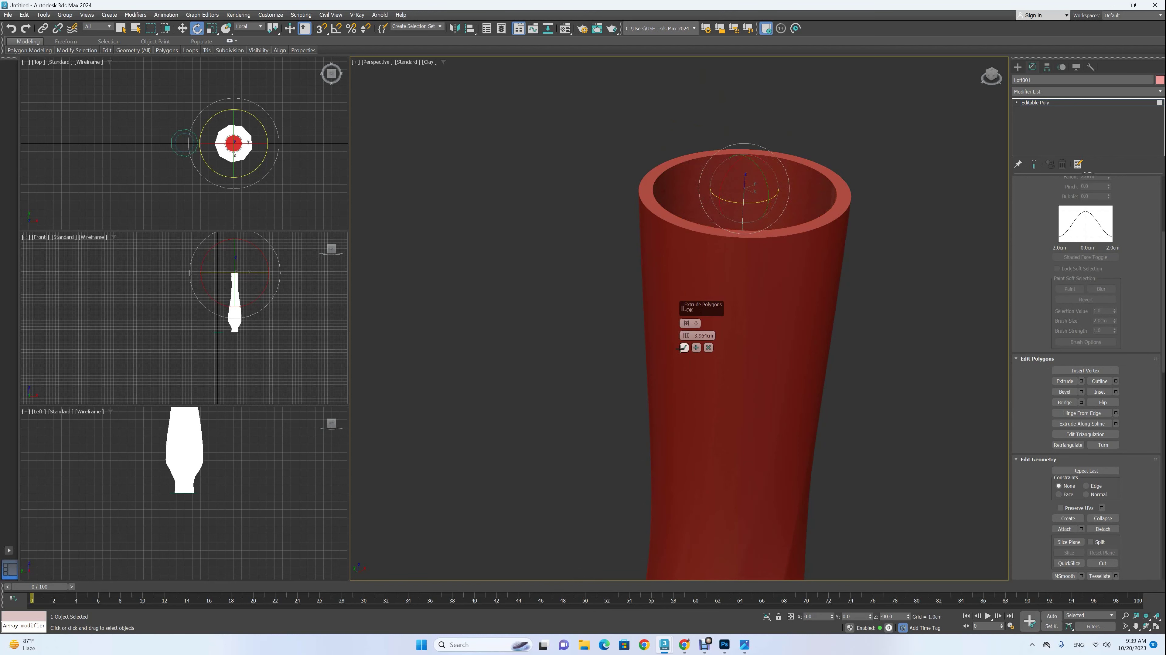
pyautogui.click(684, 348)
pyautogui.scroll(-6, 760, 332)
pyautogui.keyDown('alt'); pyautogui.moveTo(781, 387); pyautogui.dragTo(752, 294, button='middle'); pyautogui.keyUp('alt')
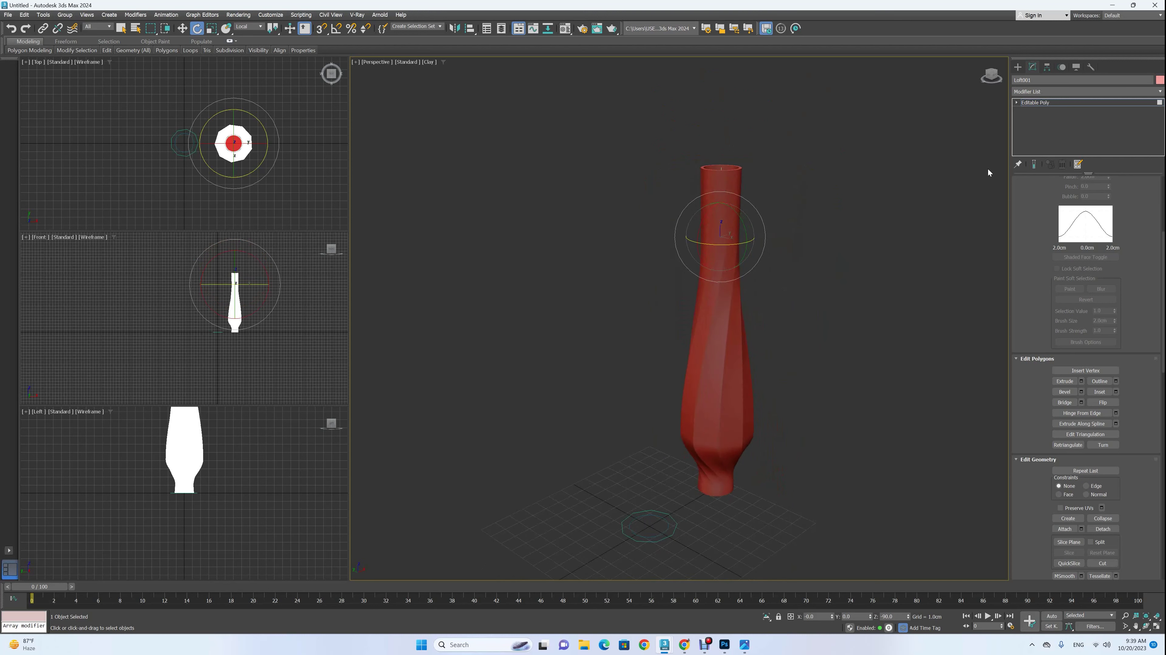
# Select only Loft001 and move it to the world origin in the maximized Top view.
pyautogui.click(1051, 102)
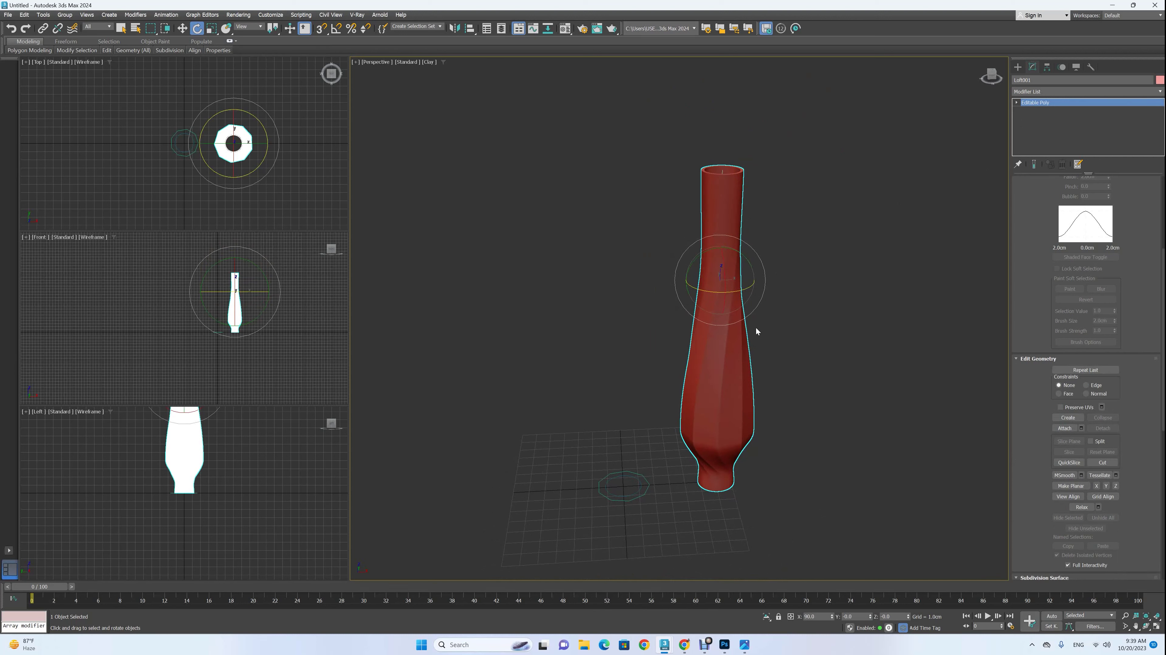
pyautogui.click(785, 207)
pyautogui.moveTo(544, 547); pyautogui.dragTo(533, 564)
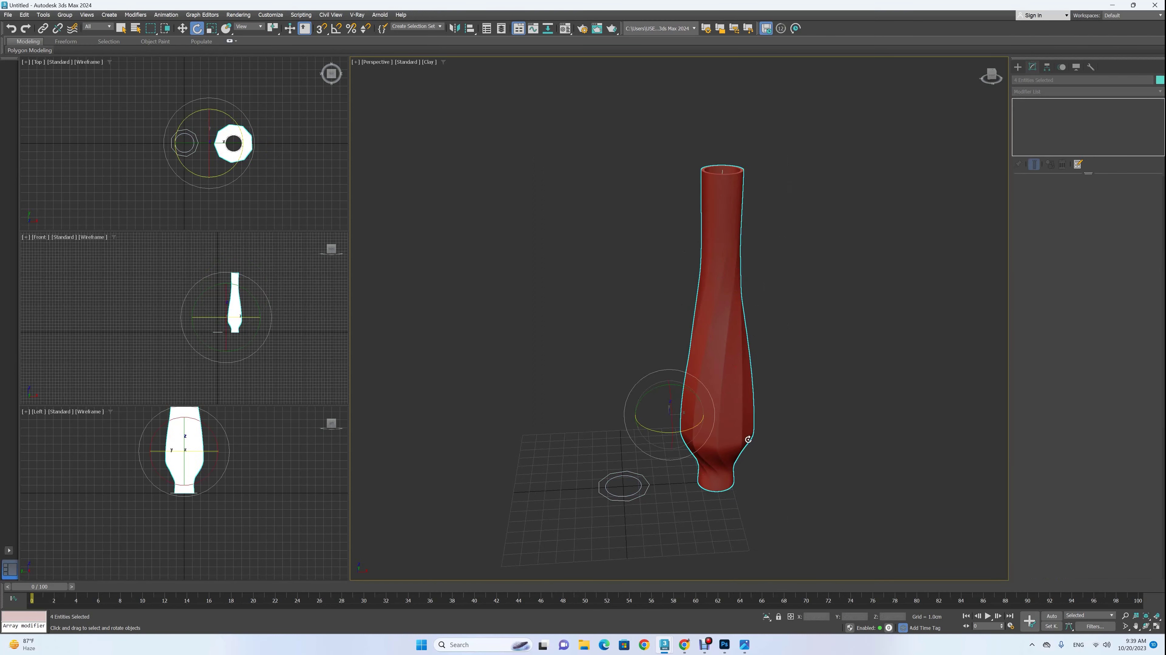
pyautogui.click(749, 427)
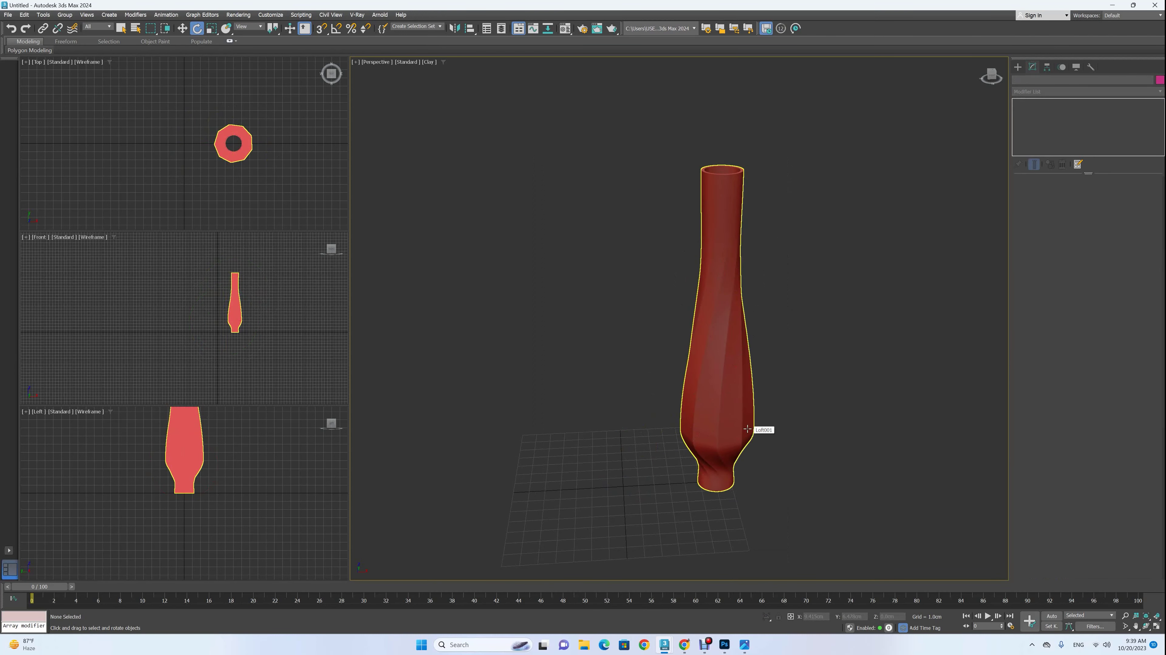
pyautogui.hotkey('alt', 'w')
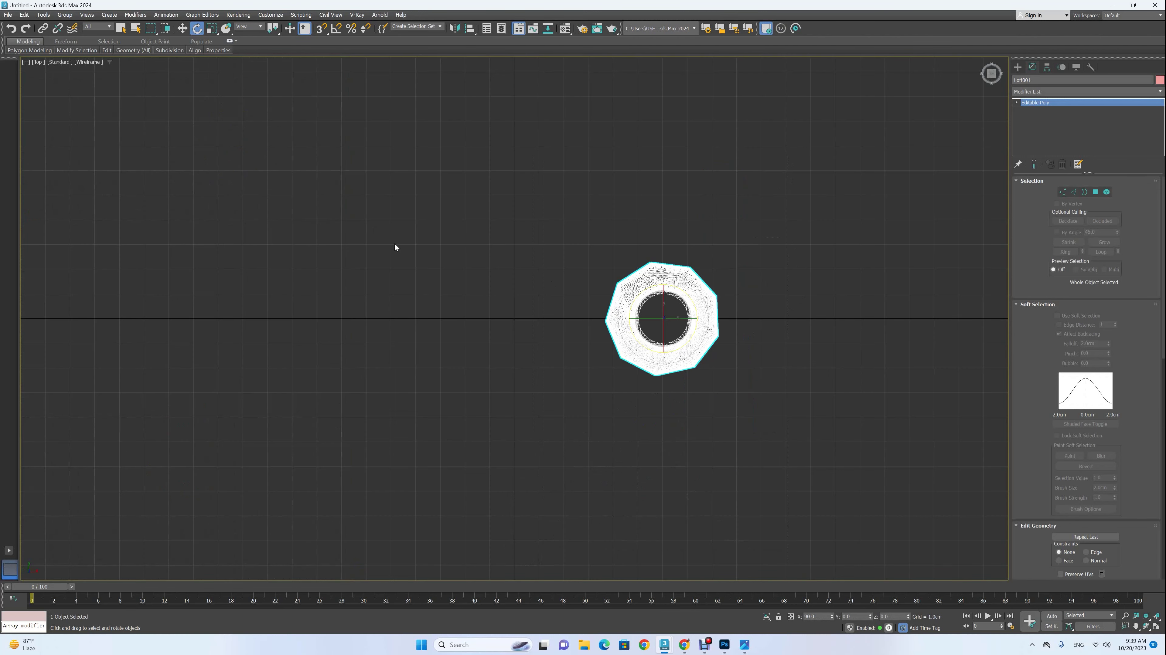
pyautogui.press('w')
pyautogui.moveTo(676, 305); pyautogui.dragTo(527, 306)
pyautogui.hotkey('alt', 'w')
# Zoom Extents in each viewport, then orbit to look down into the vase opening.
pyautogui.press('z')
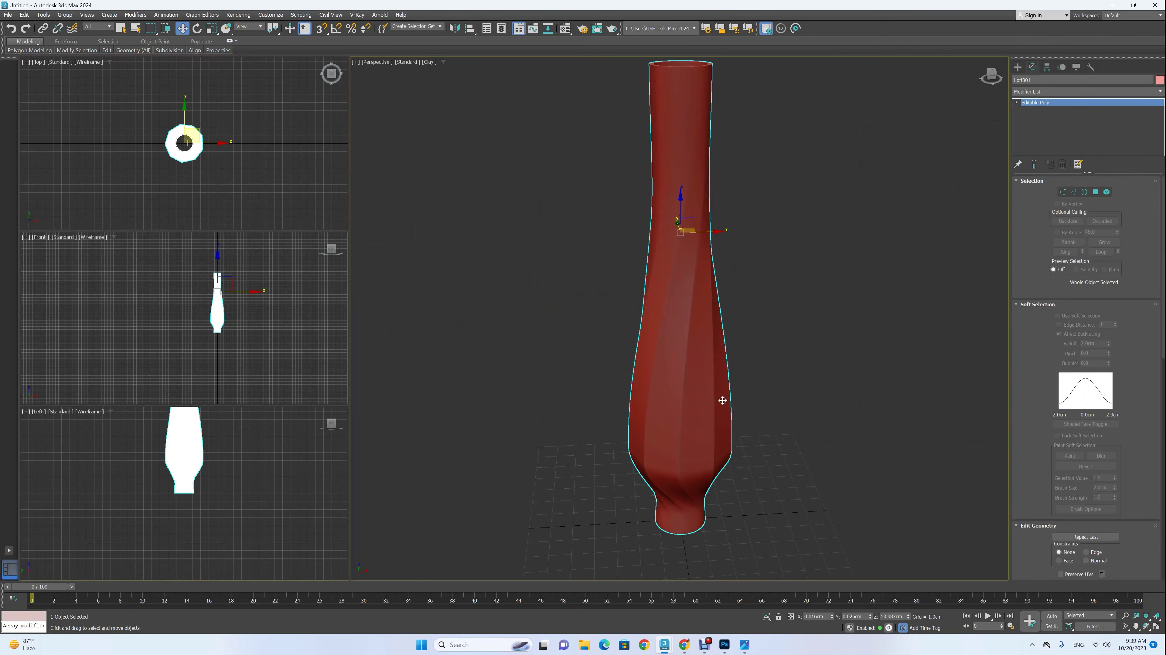
pyautogui.middleClick(286, 383)
pyautogui.press('z')
pyautogui.middleClick(235, 174)
pyautogui.press('z')
pyautogui.middleClick(258, 495)
pyautogui.press('z')
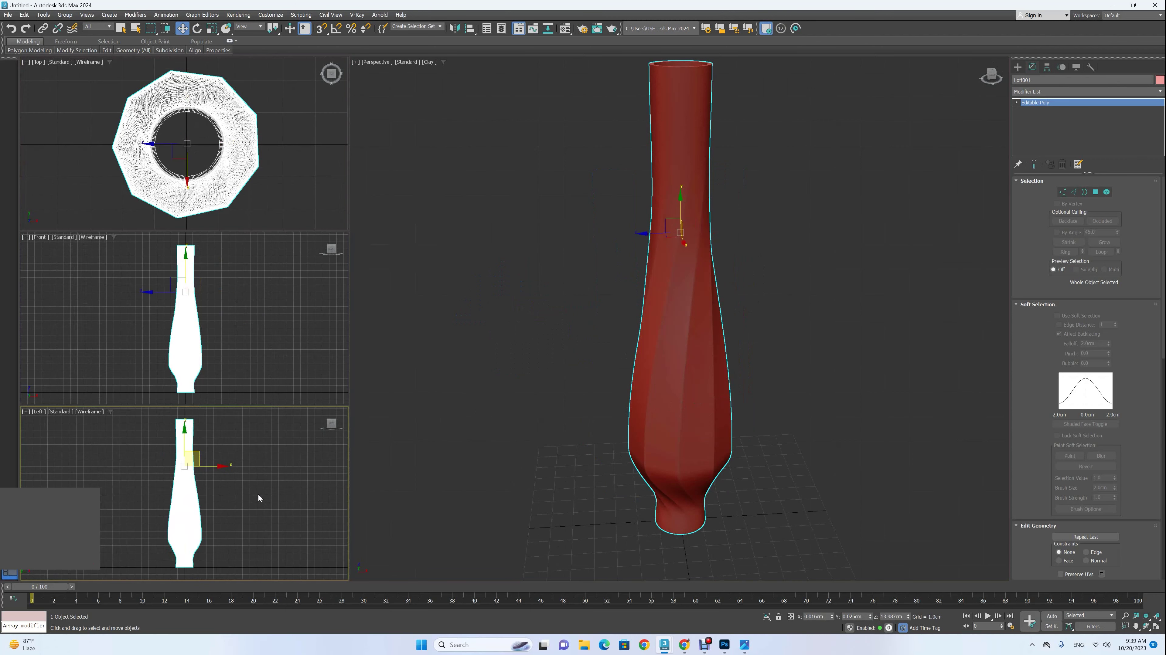
pyautogui.click(559, 413)
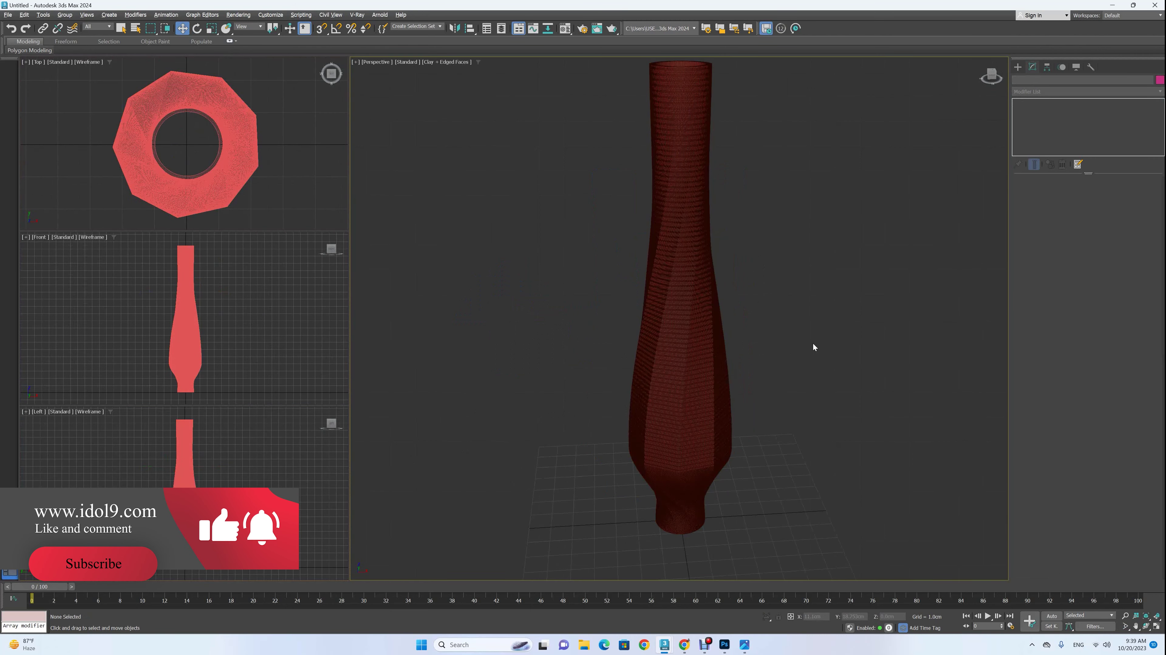
pyautogui.moveTo(738, 250); pyautogui.dragTo(739, 258, button='middle')
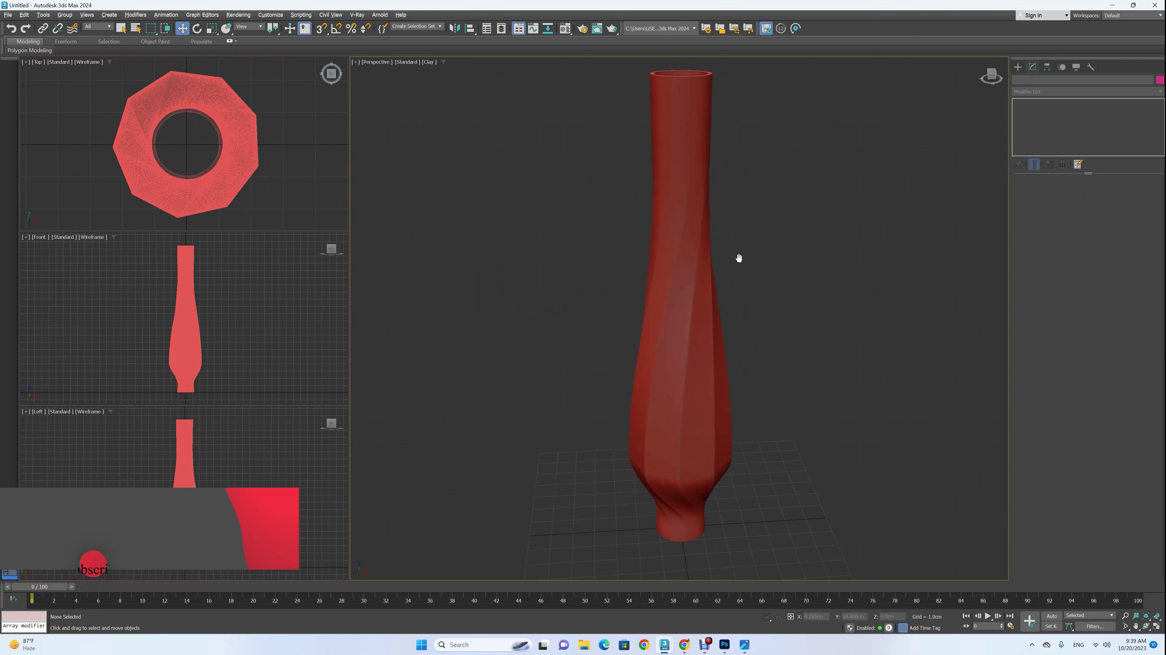
pyautogui.keyDown('alt'); pyautogui.moveTo(750, 313); pyautogui.dragTo(756, 332, button='middle'); pyautogui.keyUp('alt')
pyautogui.moveTo(992, 78); pyautogui.dragTo(850, 211)
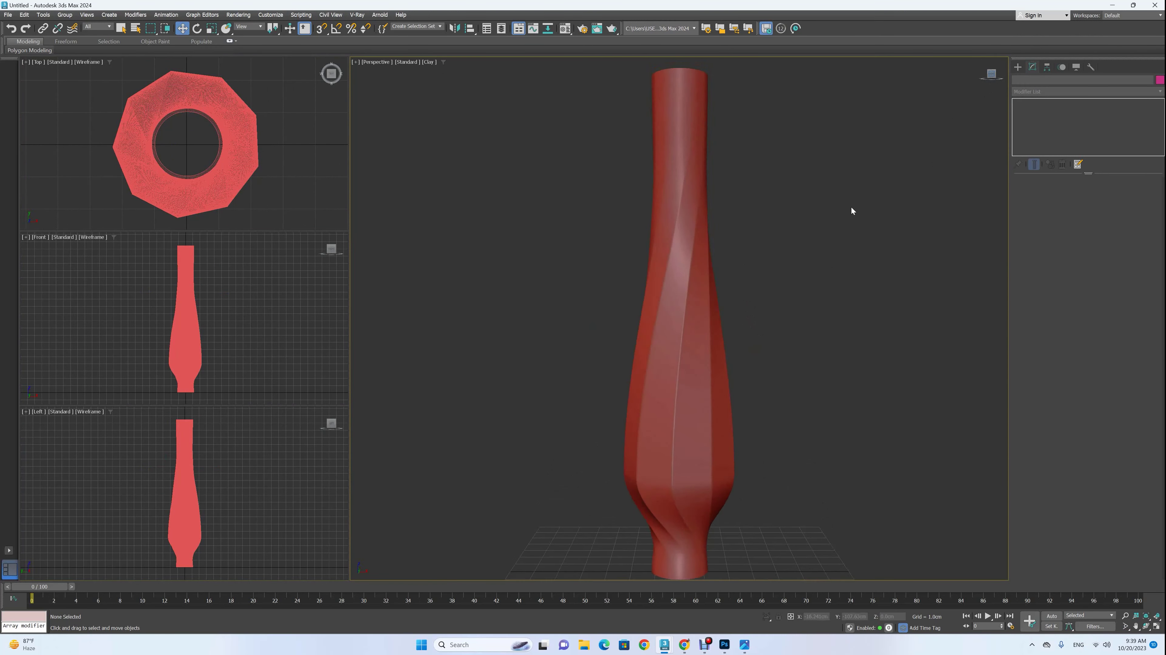
pyautogui.moveTo(990, 71); pyautogui.dragTo(824, 235)
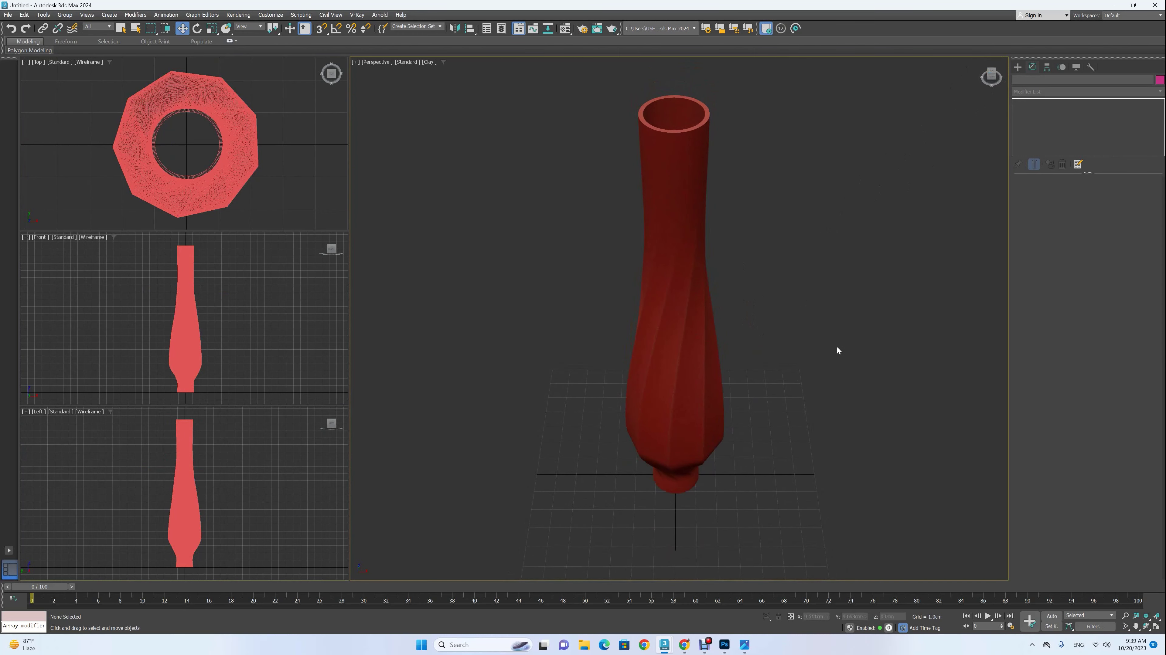